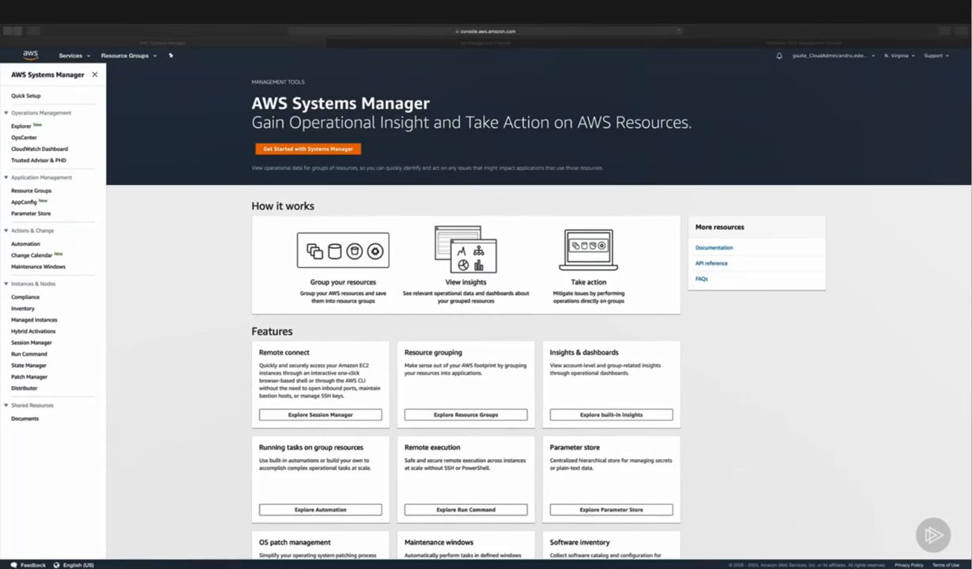
Step: Open the Resource Groups page of Systems Manager
left_click(186, 210)
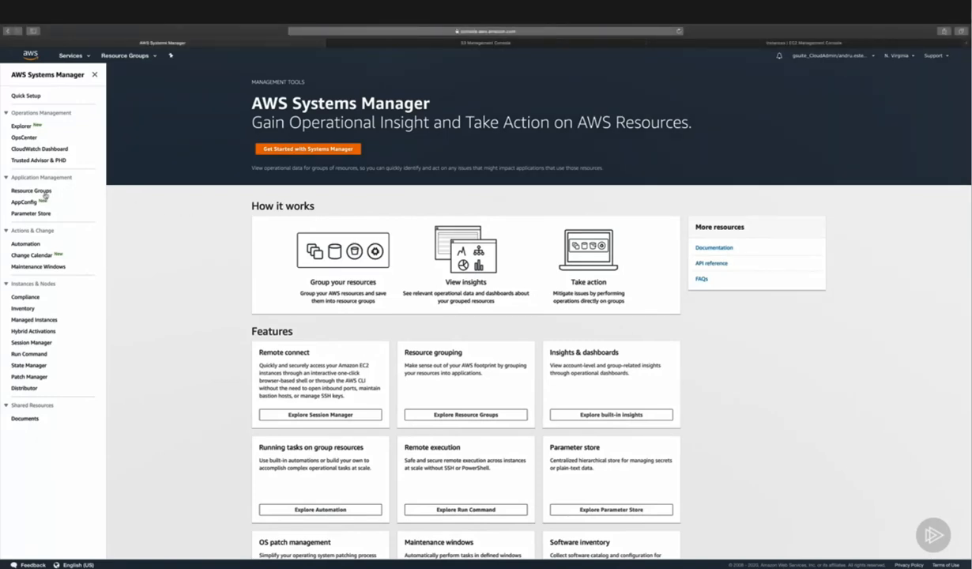
left_click(31, 190)
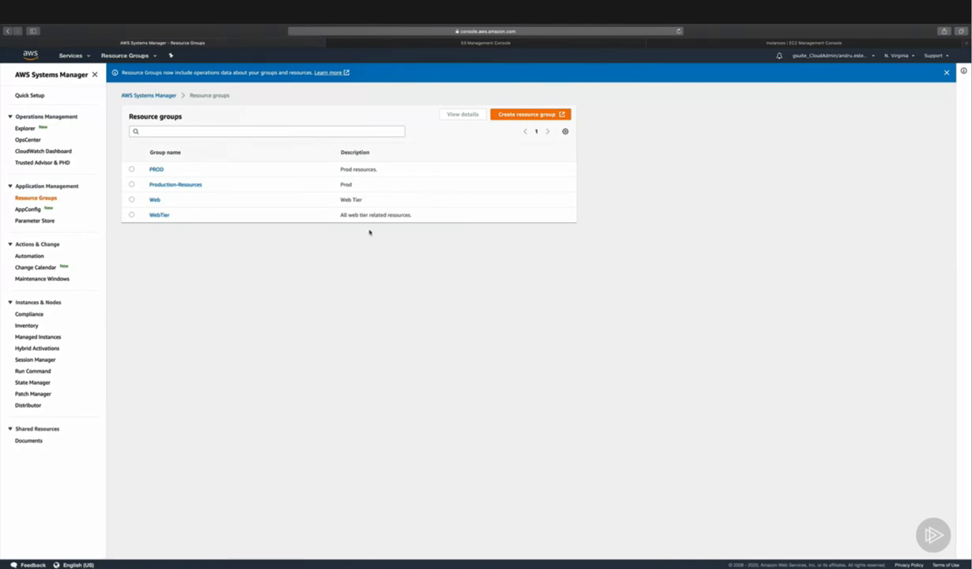
Step: Check the filtered S3 buckets, and examine the tags of the two running EC2 instances
left_click(438, 45)
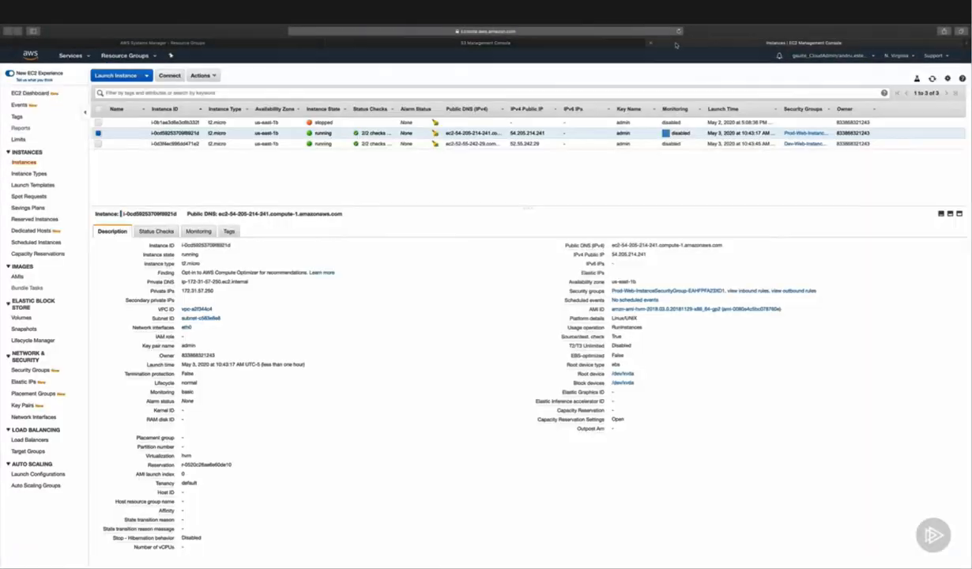
left_click(650, 46)
left_click(320, 143)
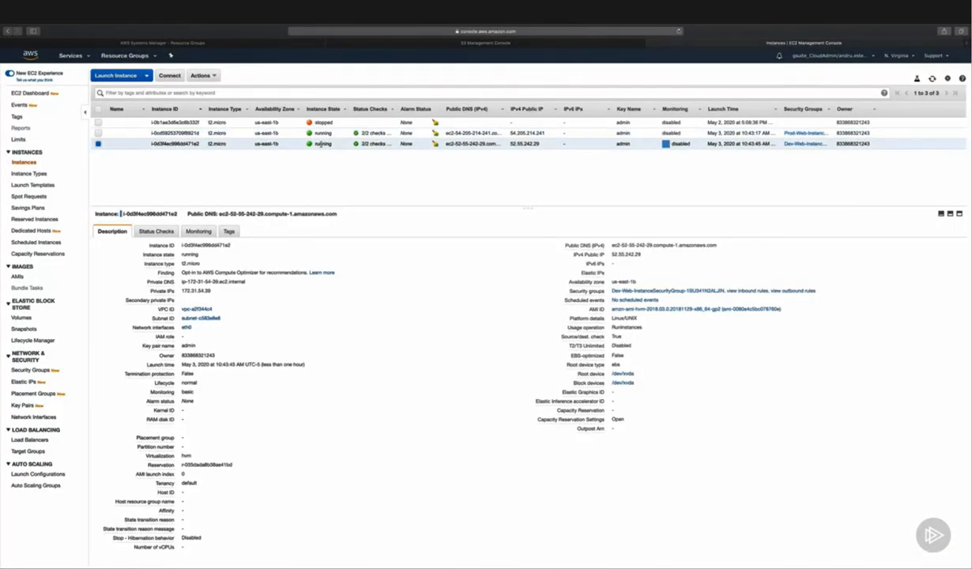
left_click(227, 231)
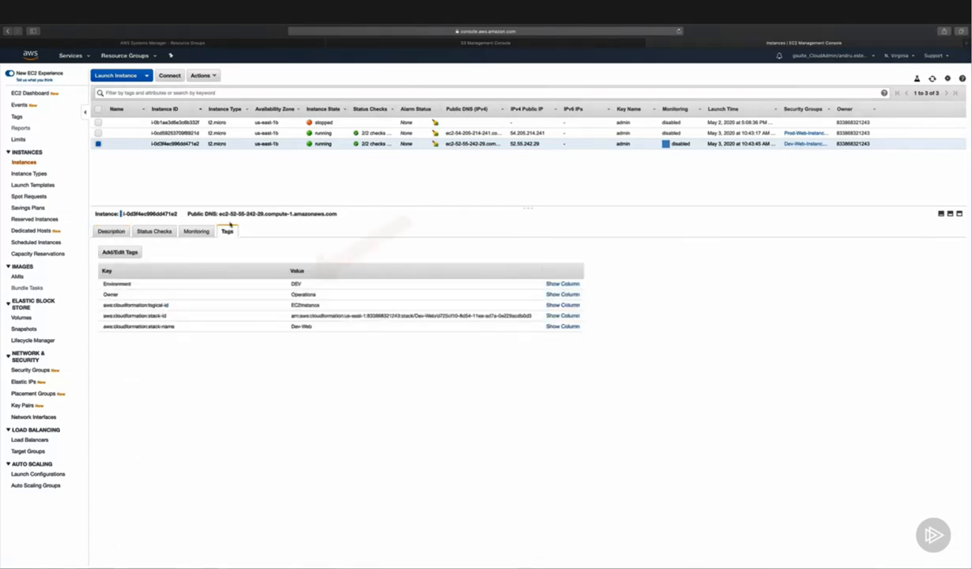
left_click(270, 132)
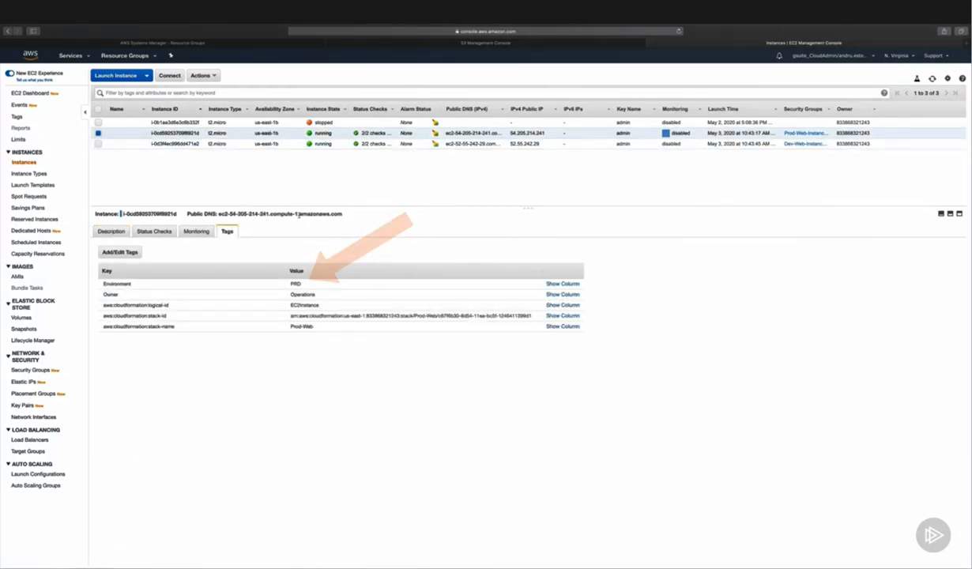
Step: Return to the Systems Manager resource groups and start creating a new query-based group
left_click(237, 45)
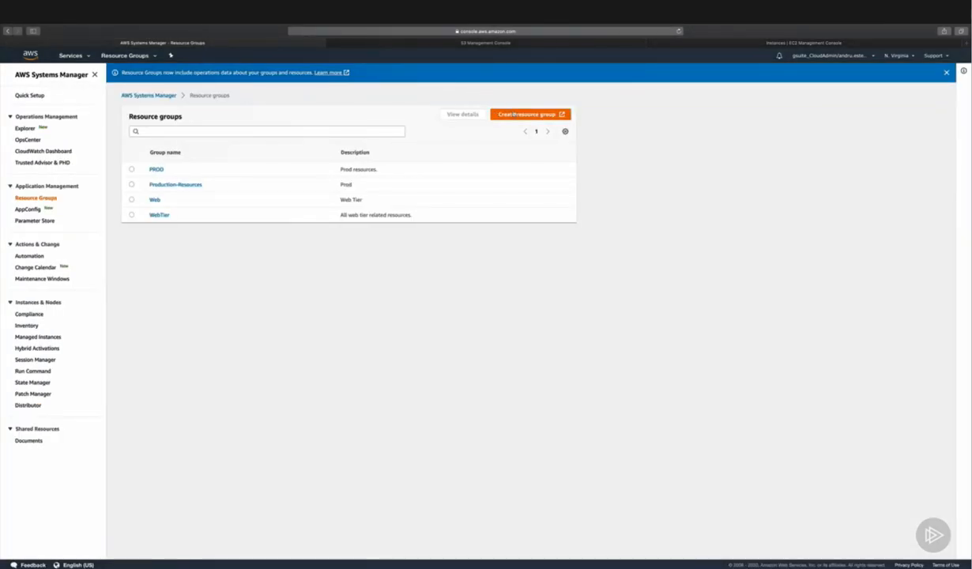
left_click(497, 113)
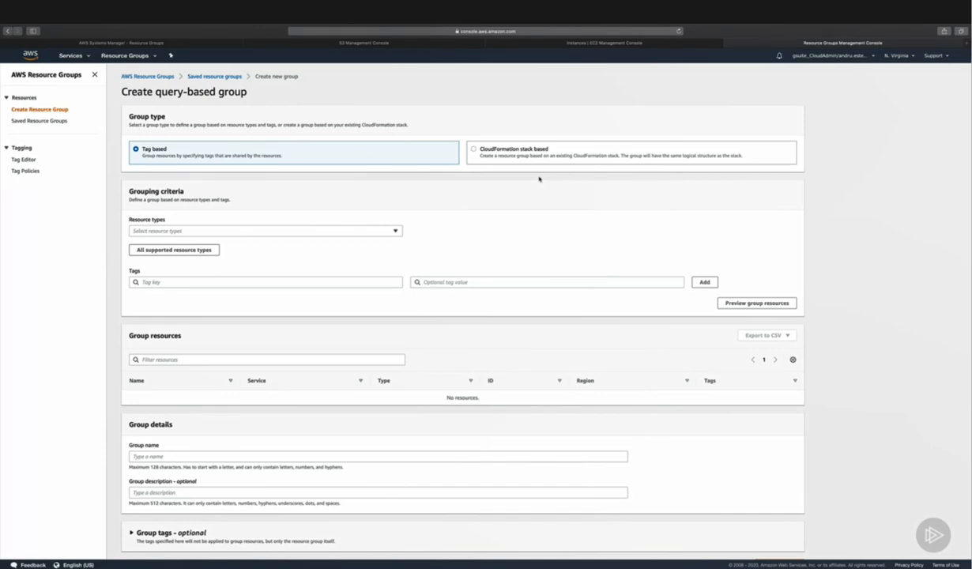
scroll(663, 276, "down", 1)
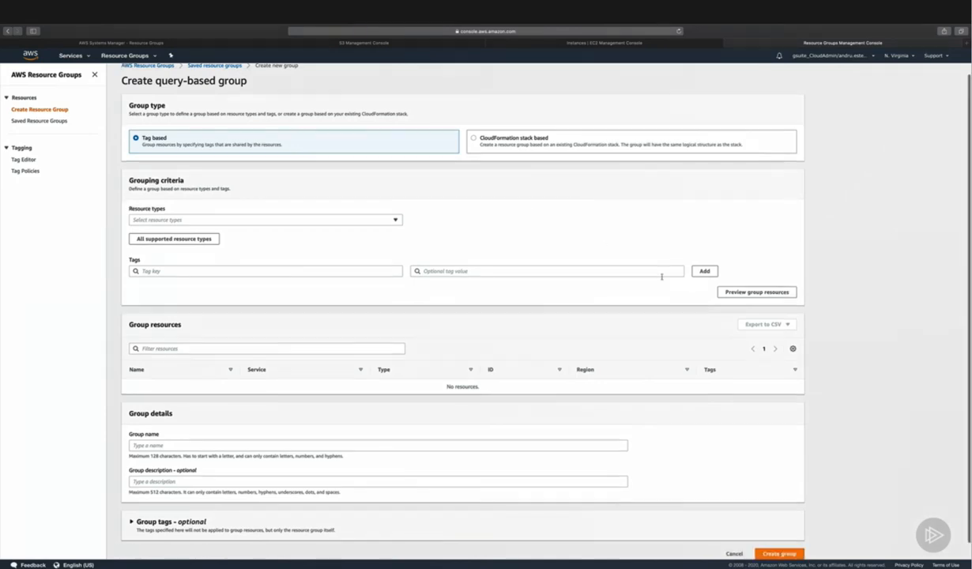
scroll(662, 277, "down", 1)
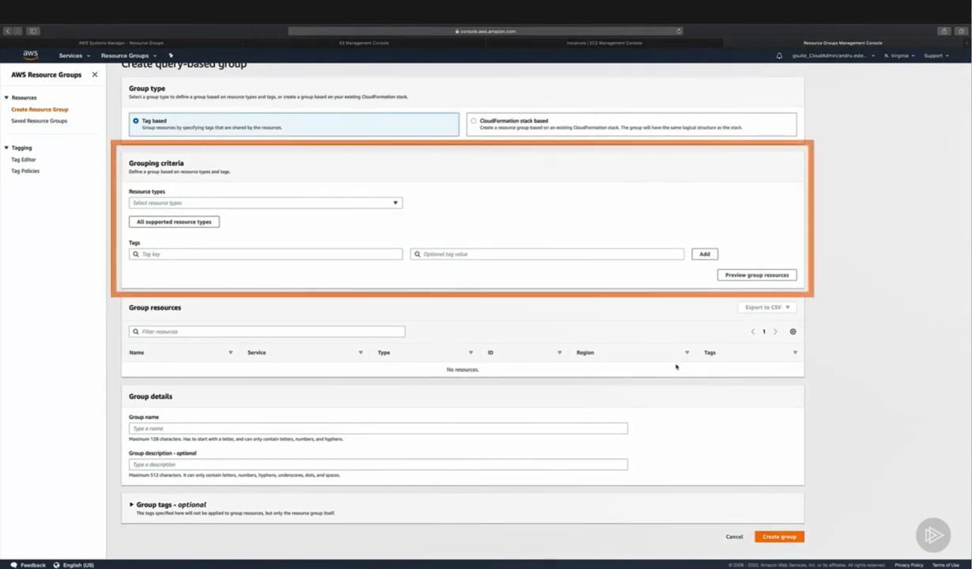
Step: Browse the resource types available as grouping criteria, and leave the list without choosing one
left_click(395, 204)
scroll(362, 260, "down", 5)
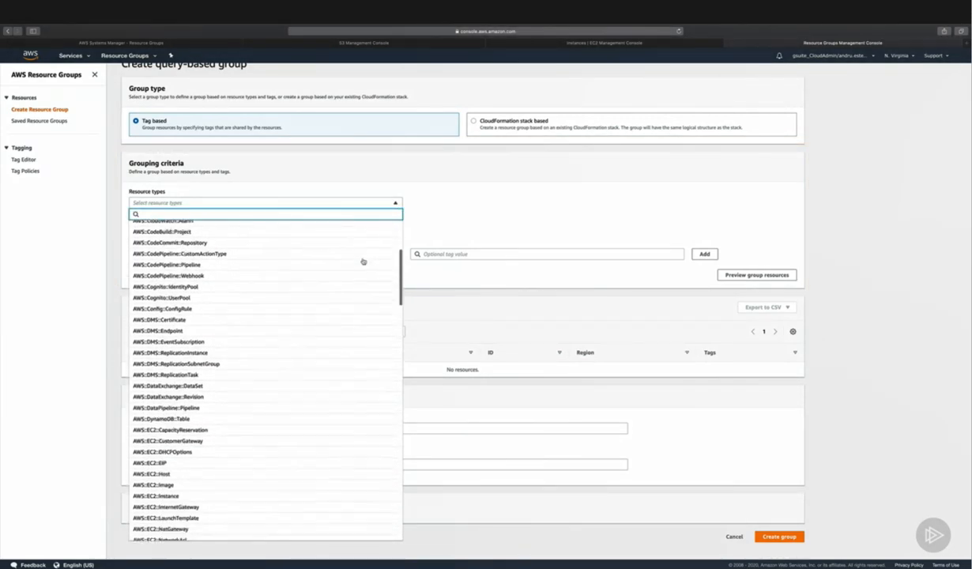
scroll(343, 369, "down", 15)
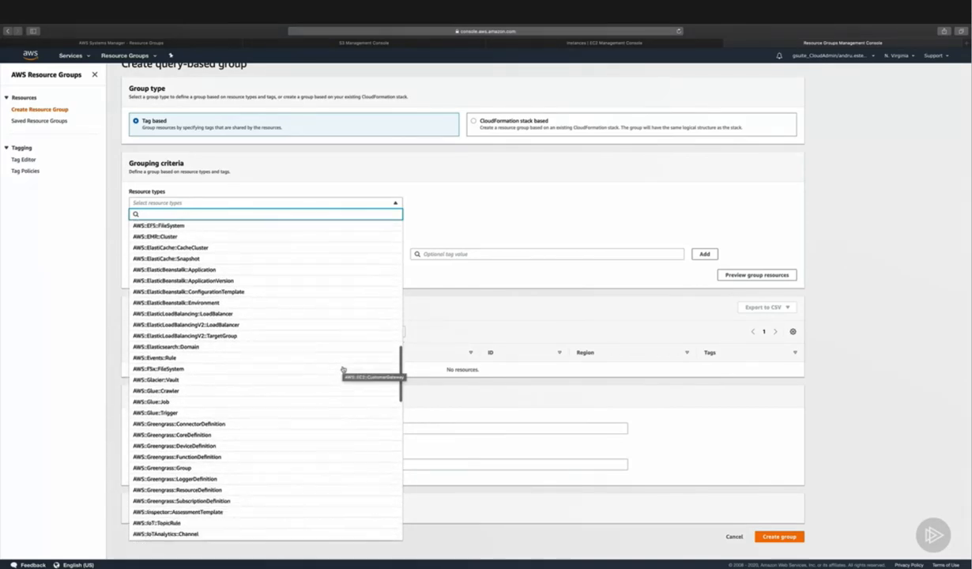
scroll(343, 369, "down", 15)
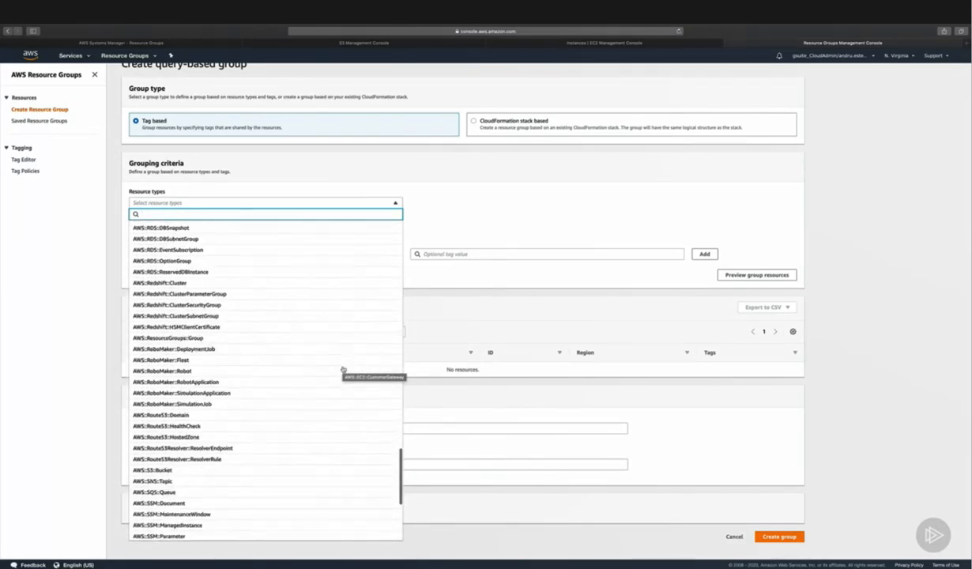
scroll(342, 369, "up", 15)
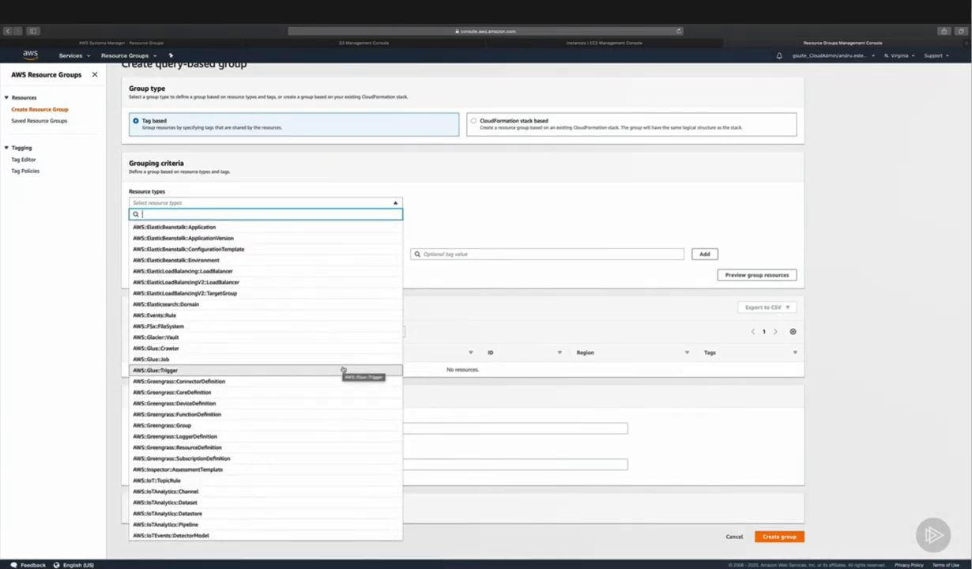
scroll(343, 369, "up", 15)
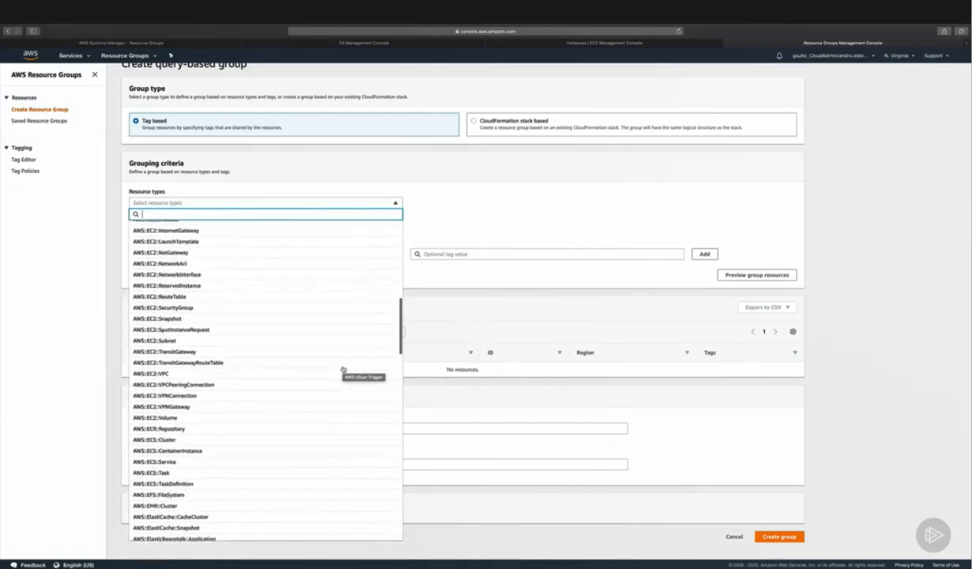
scroll(343, 369, "up", 5)
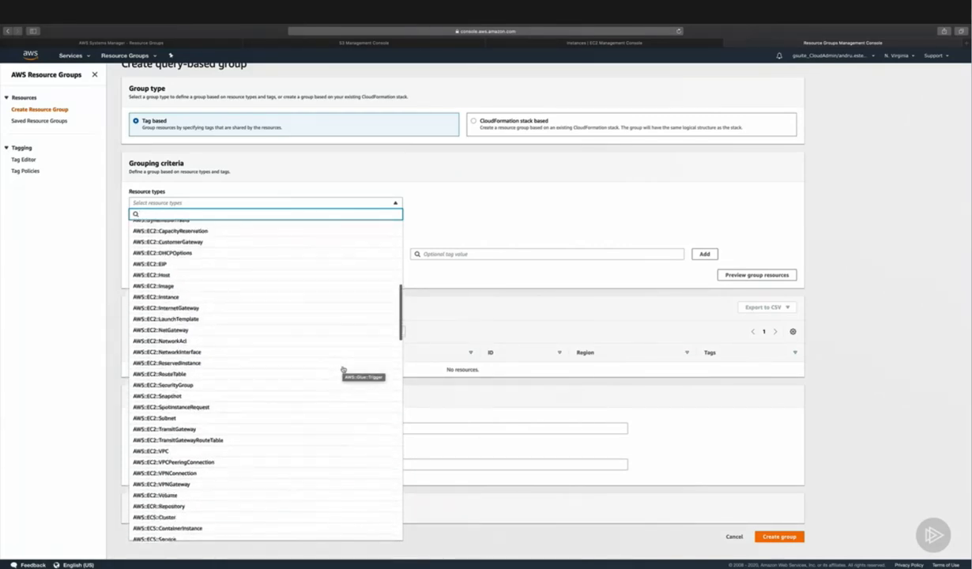
left_click(449, 293)
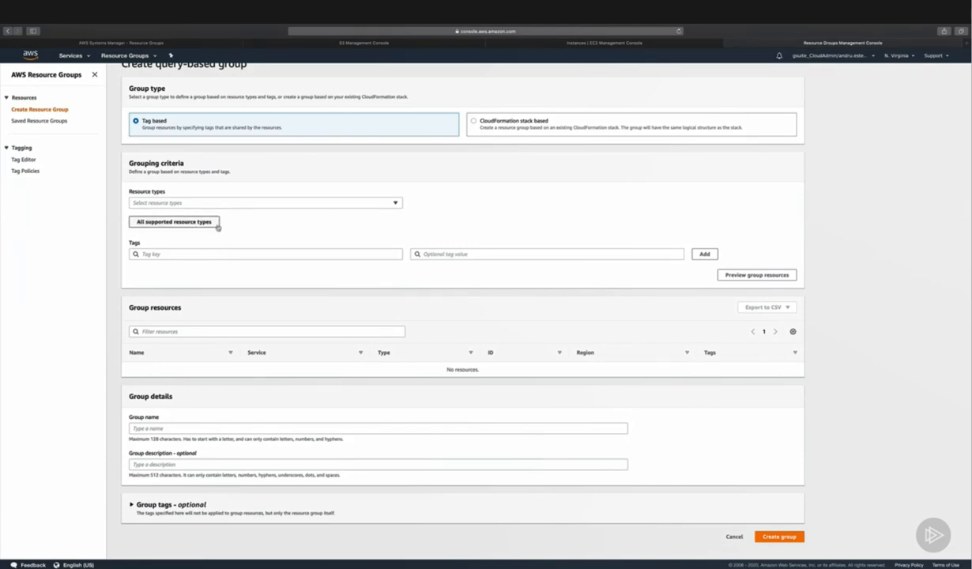
Step: Add the tag key Environment with the value PRD to the grouping criteria and preview the group resources
left_click(210, 253)
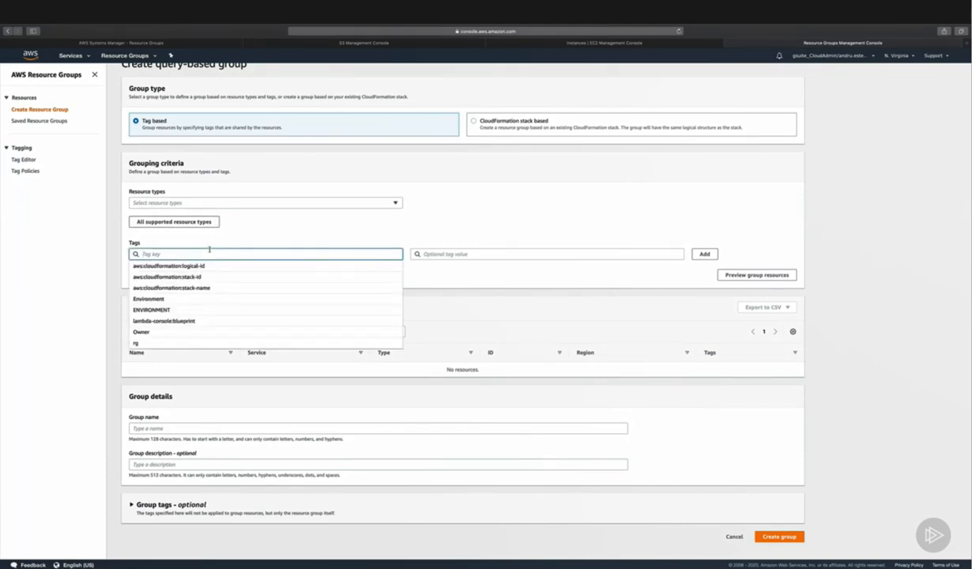
type("Environment")
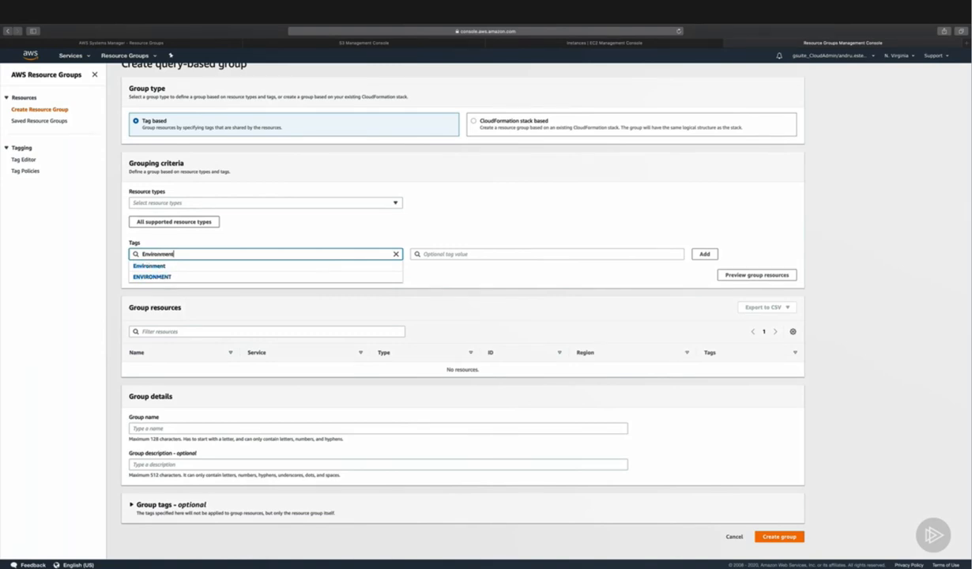
left_click(453, 255)
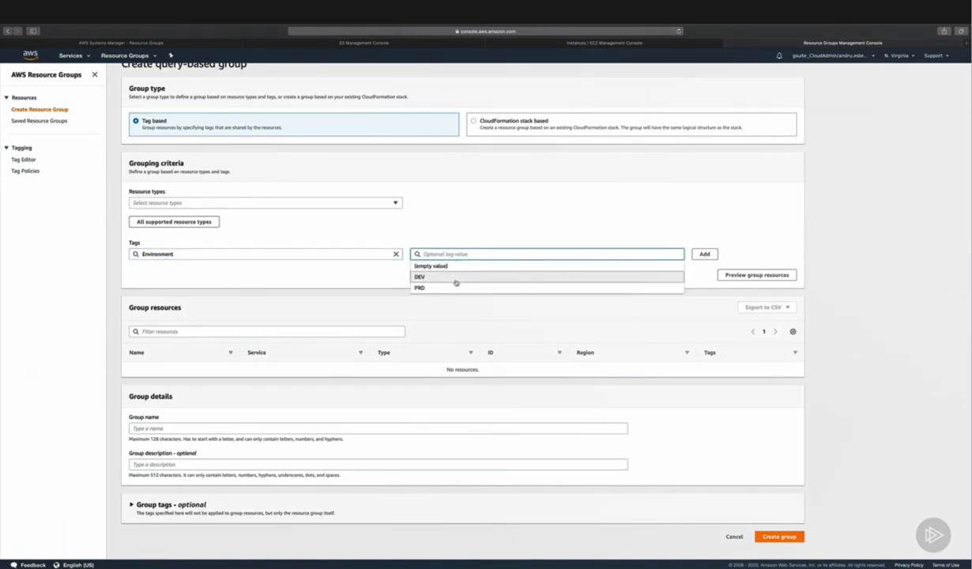
left_click(469, 288)
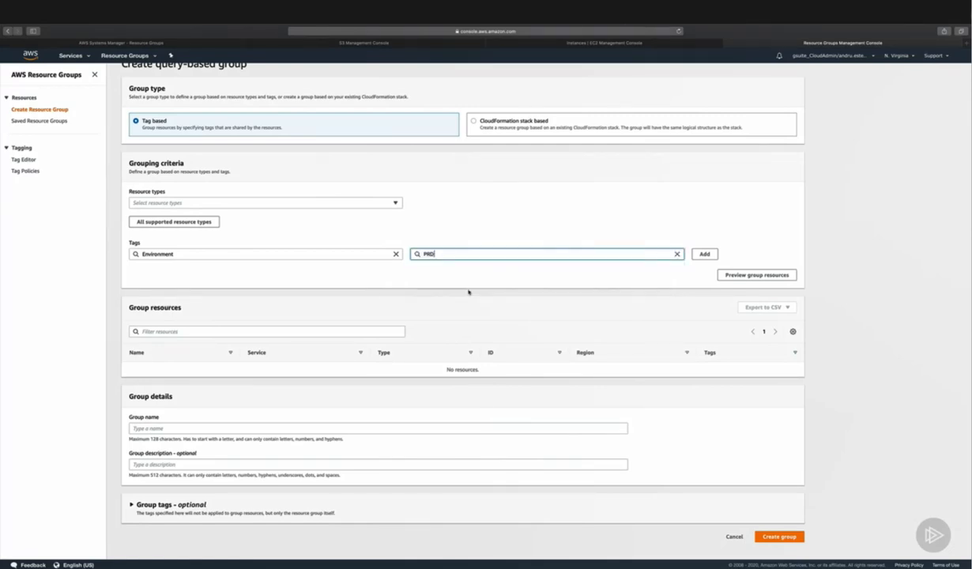
left_click(479, 278)
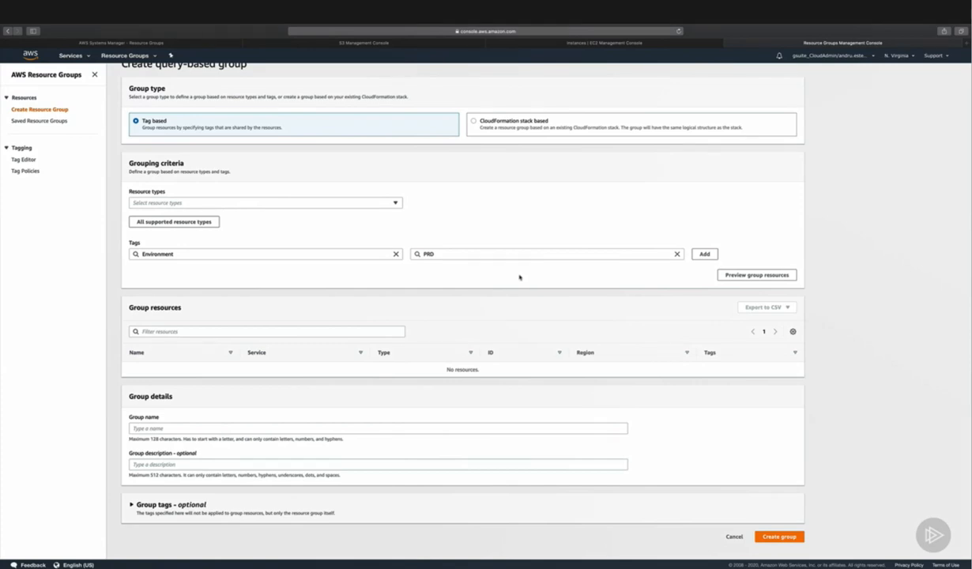
left_click(704, 254)
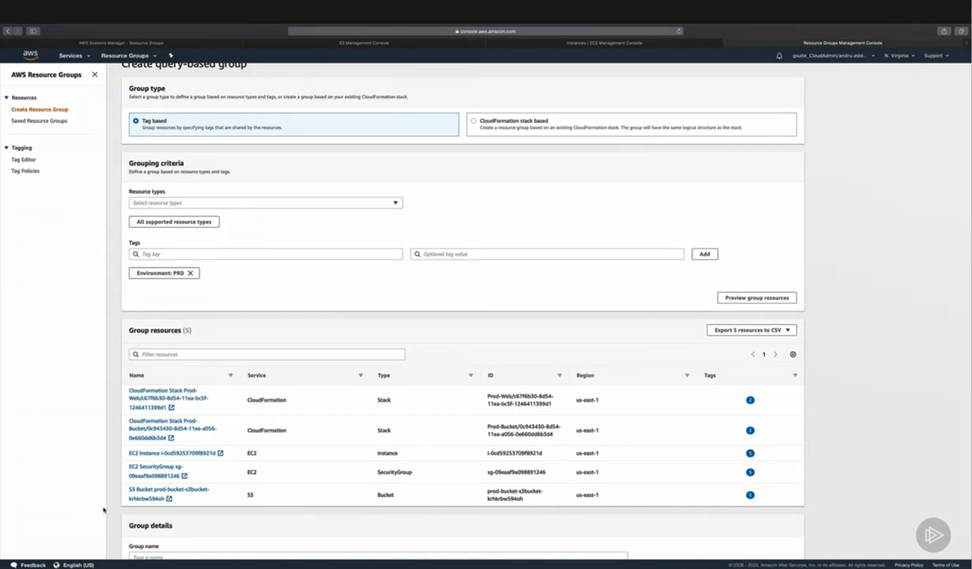
Step: Create the group with the name Prod-Web-Resources and the description "All PRODUCTION related resources", leaving the group tags empty
scroll(102, 510, "down", 3)
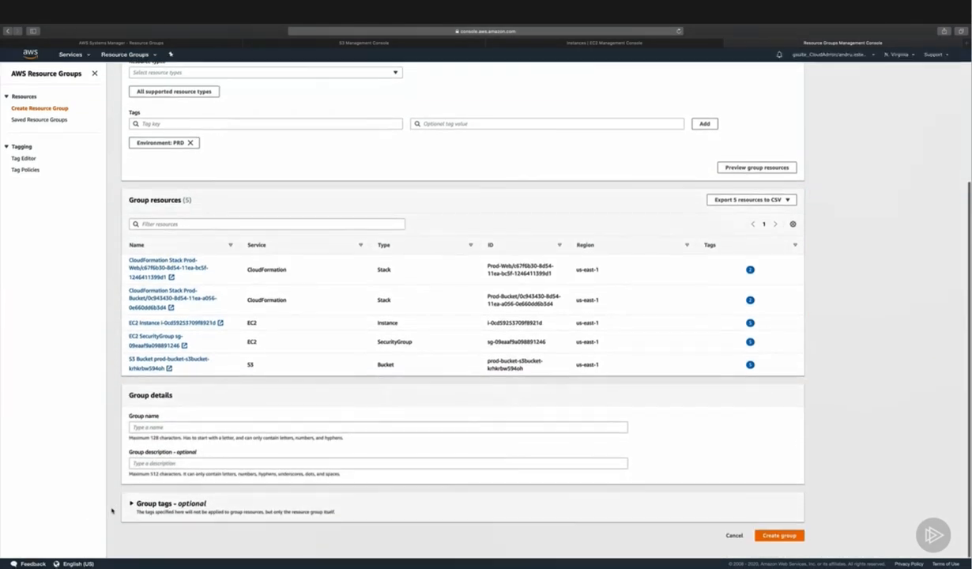
left_click(194, 432)
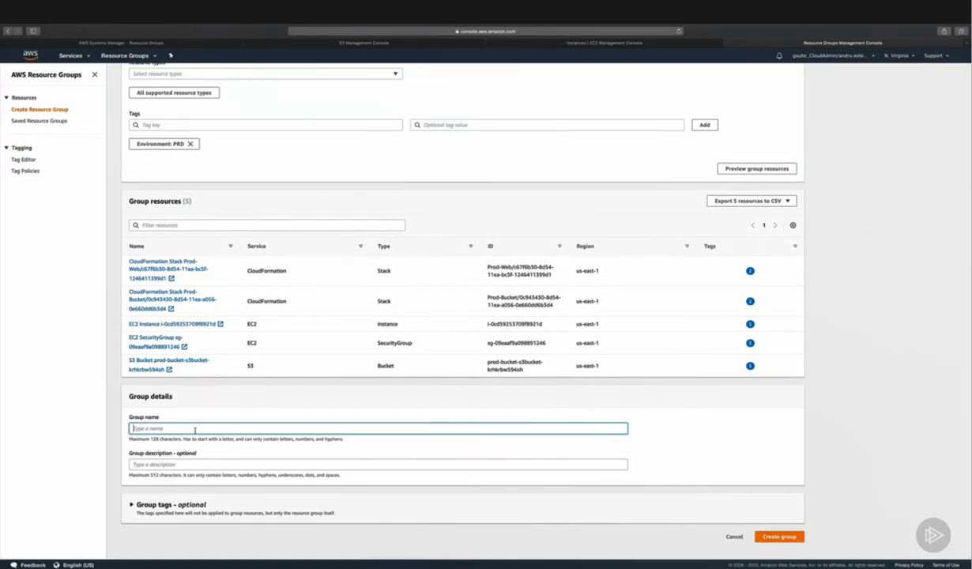
type("Prod-Web-Resources")
left_click(185, 463)
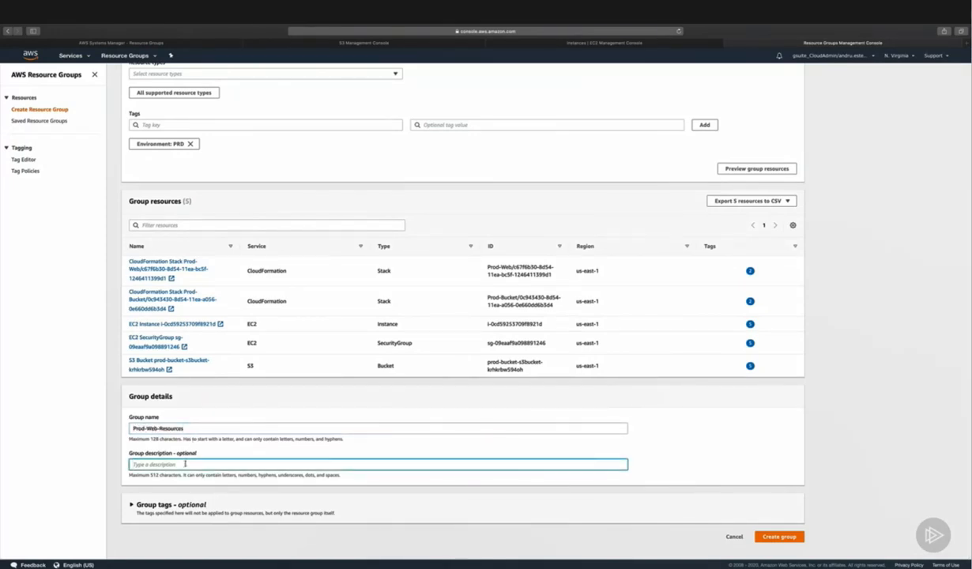
type("All PRODUCTION related resources")
left_click(163, 504)
scroll(158, 506, "down", 1)
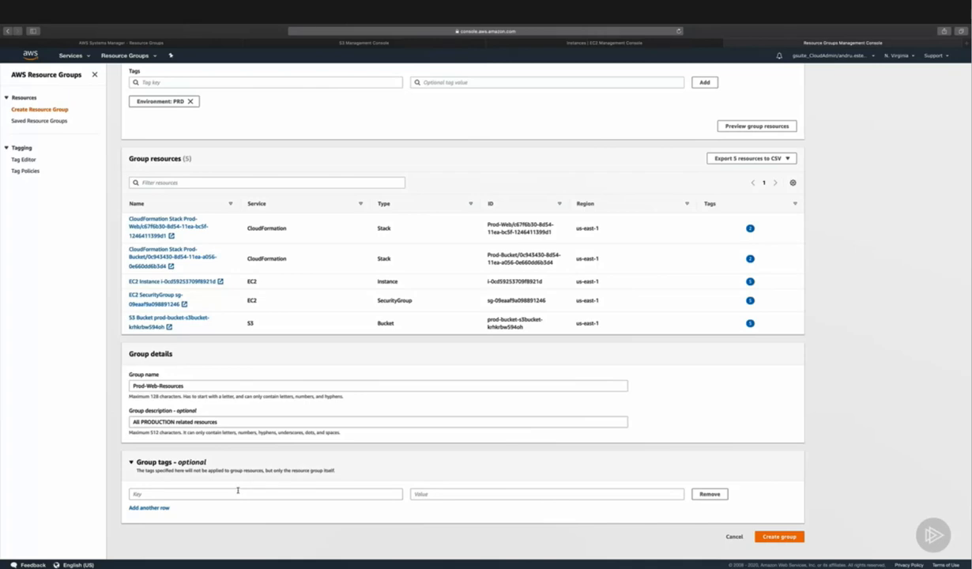
left_click(770, 538)
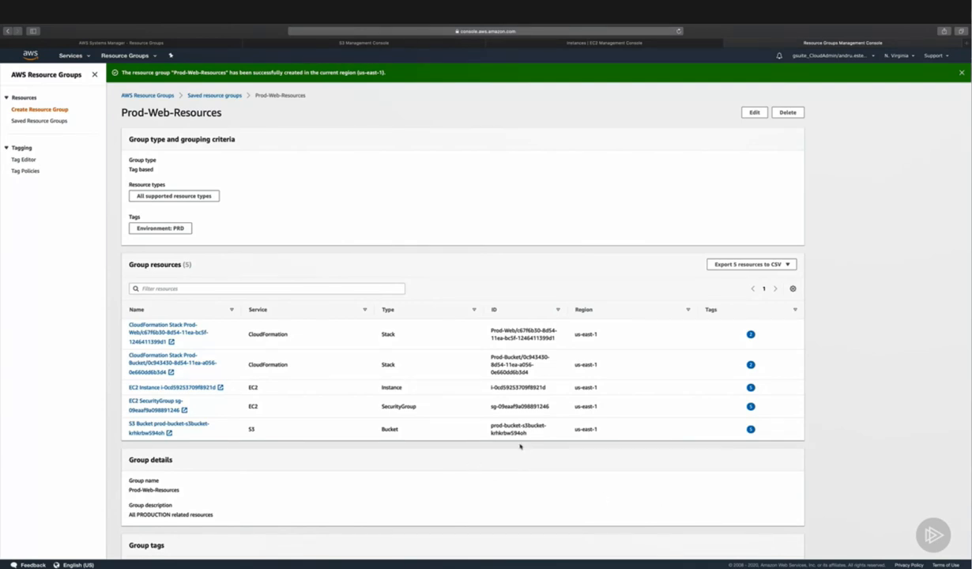
scroll(520, 447, "down", 2)
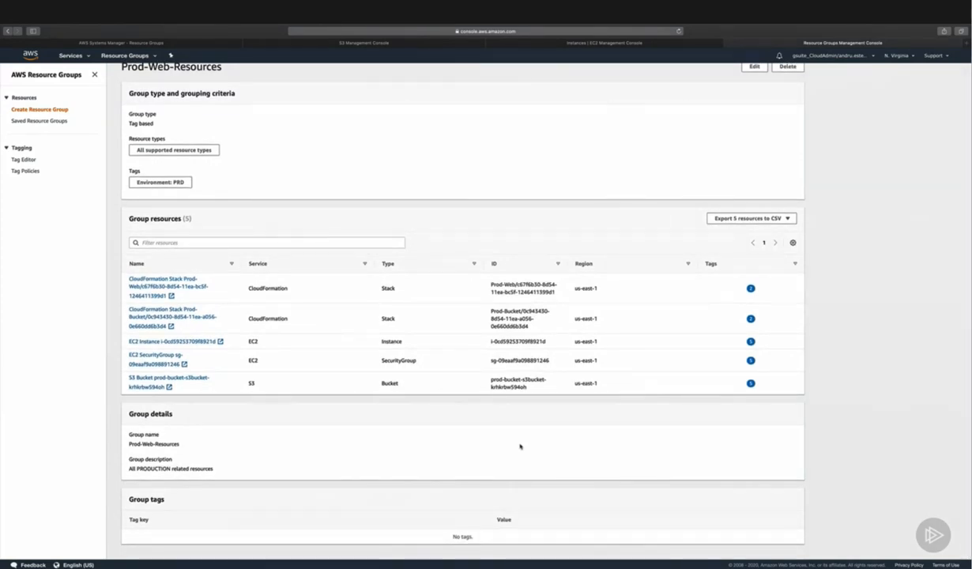
scroll(520, 446, "up", 2)
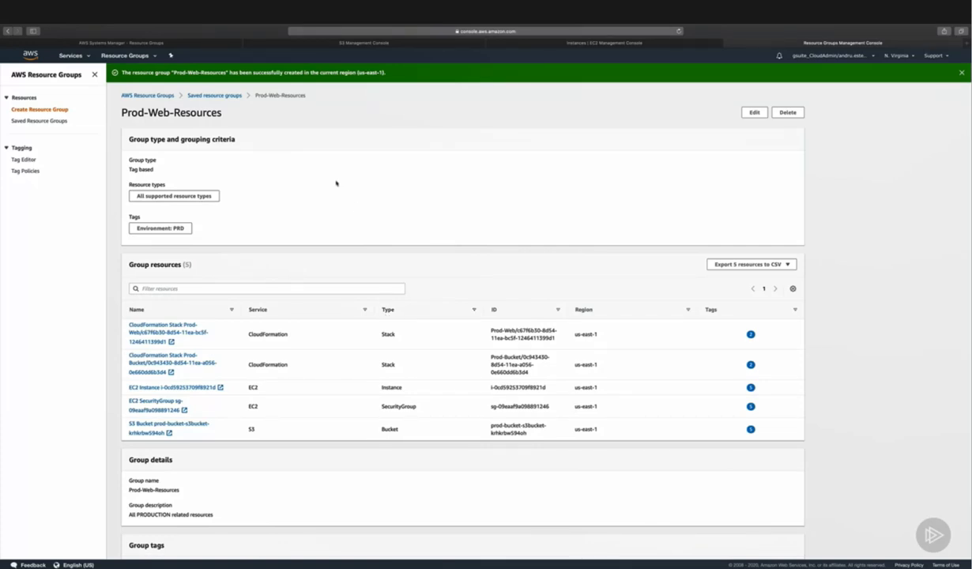
Step: Start a new CloudFormation stack based group, select the Dev-Web stack with no specific resource types, and preview the group resources
left_click(51, 110)
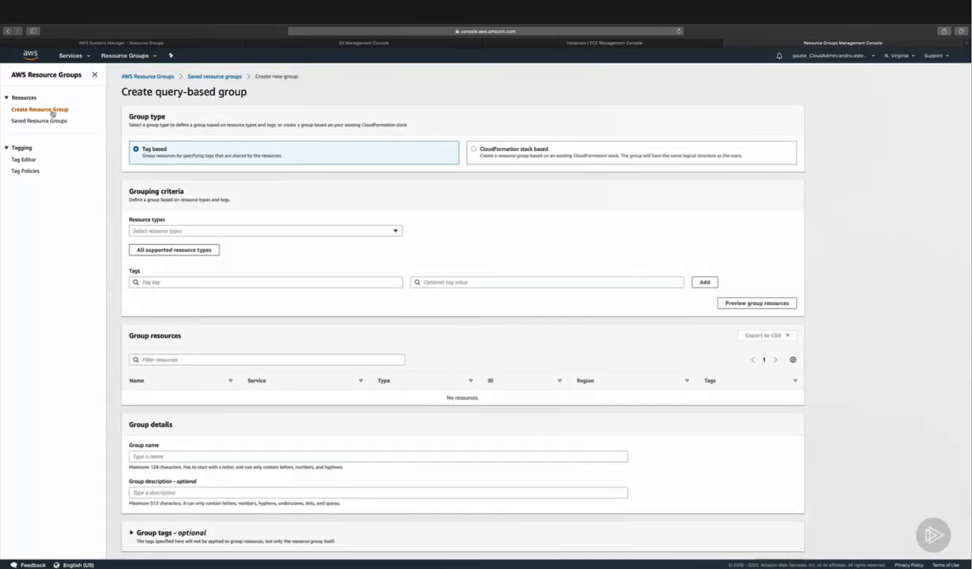
left_click(473, 149)
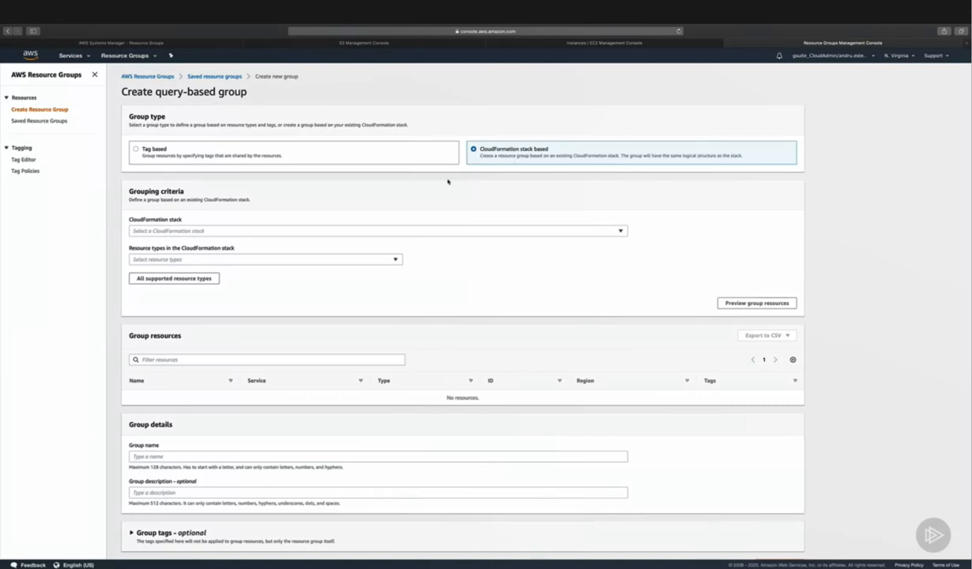
left_click(329, 231)
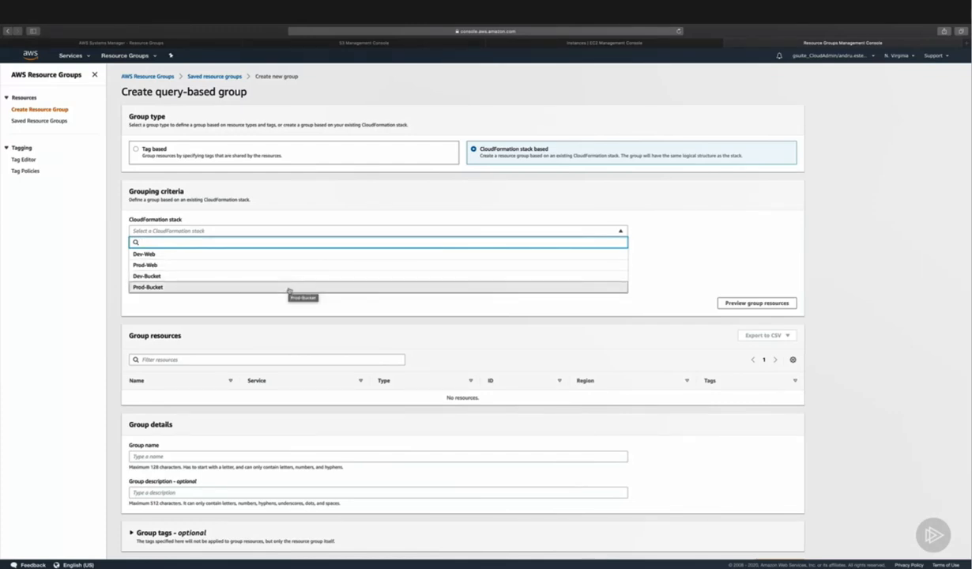
left_click(278, 254)
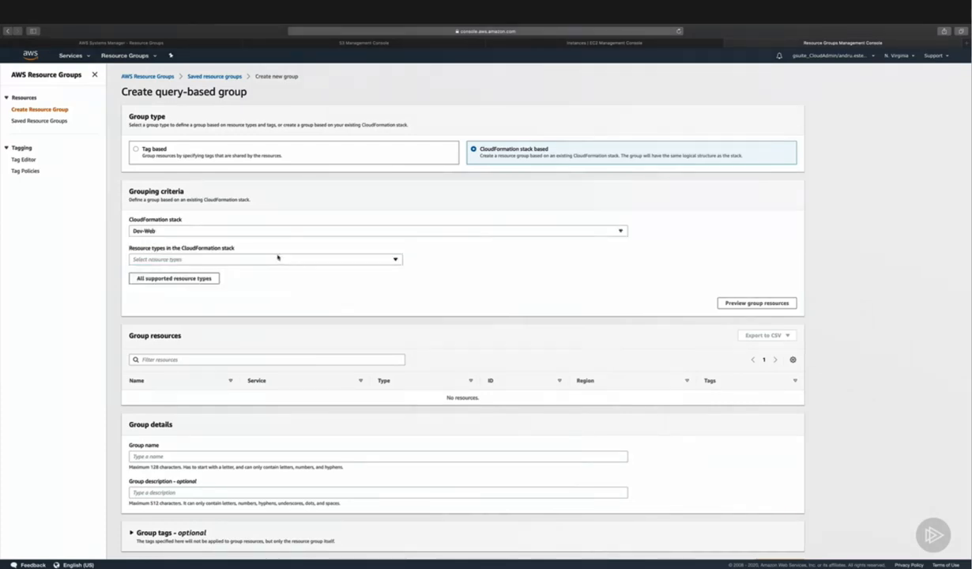
left_click(277, 257)
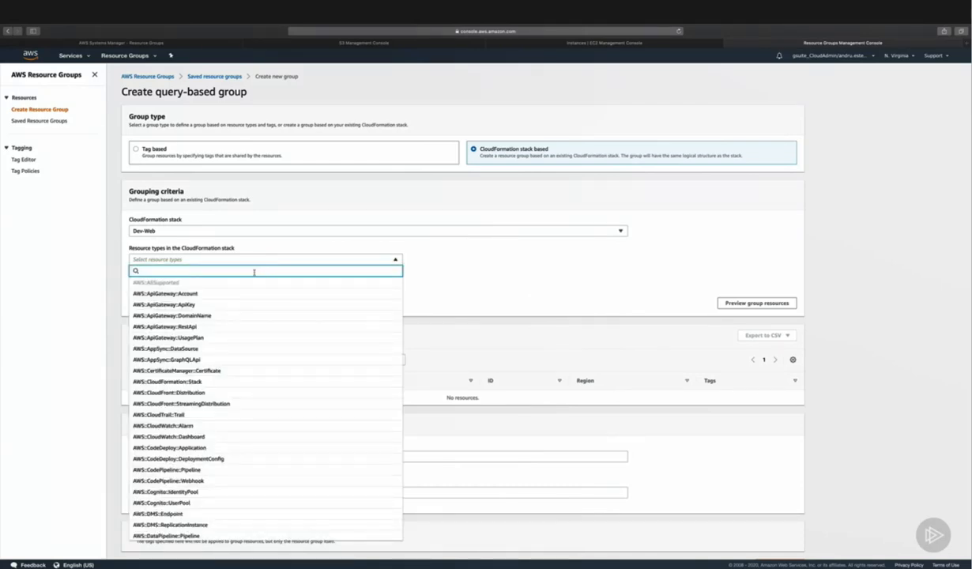
left_click(486, 284)
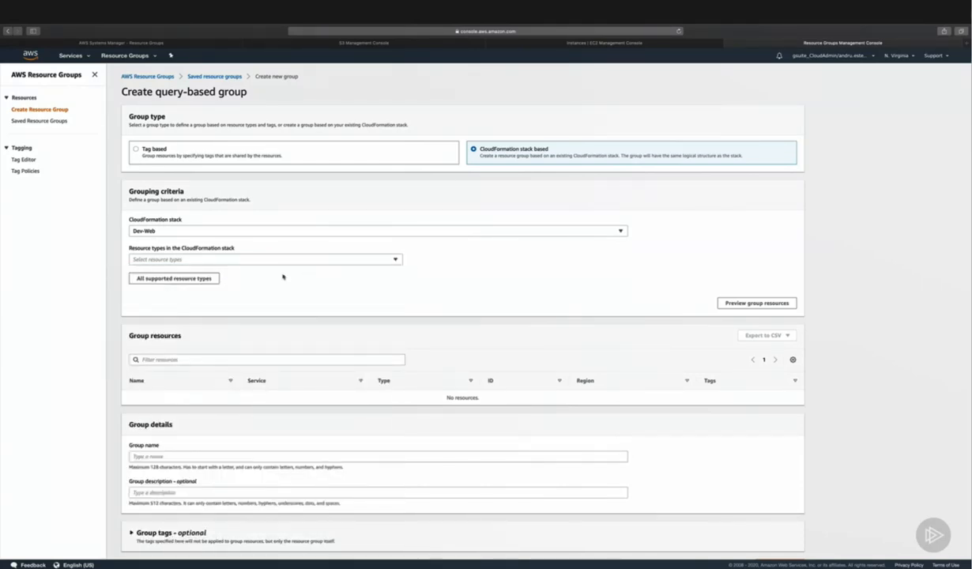
left_click(759, 303)
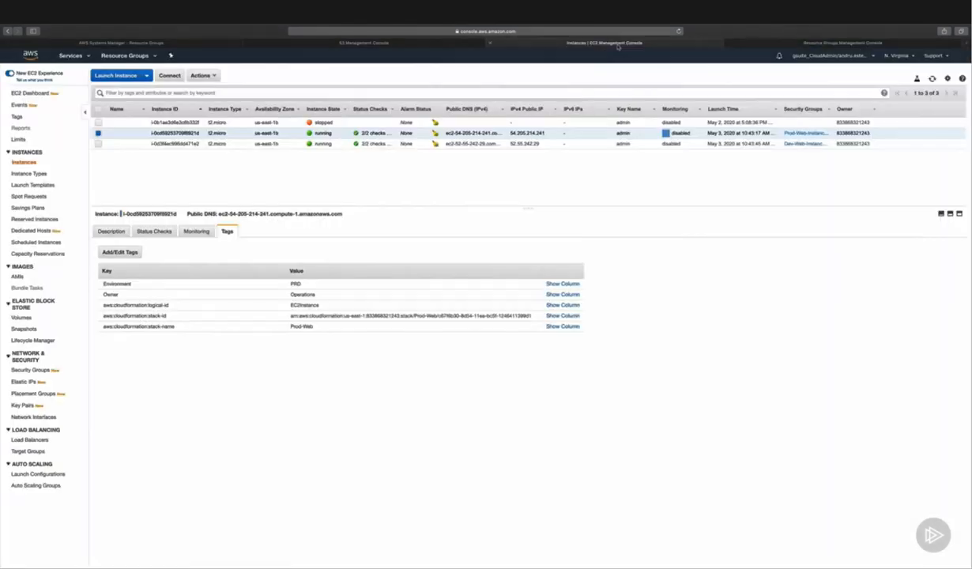
Step: Check the tags of the running Dev-Web instance in the EC2 console, and return to the group being created
left_click(597, 45)
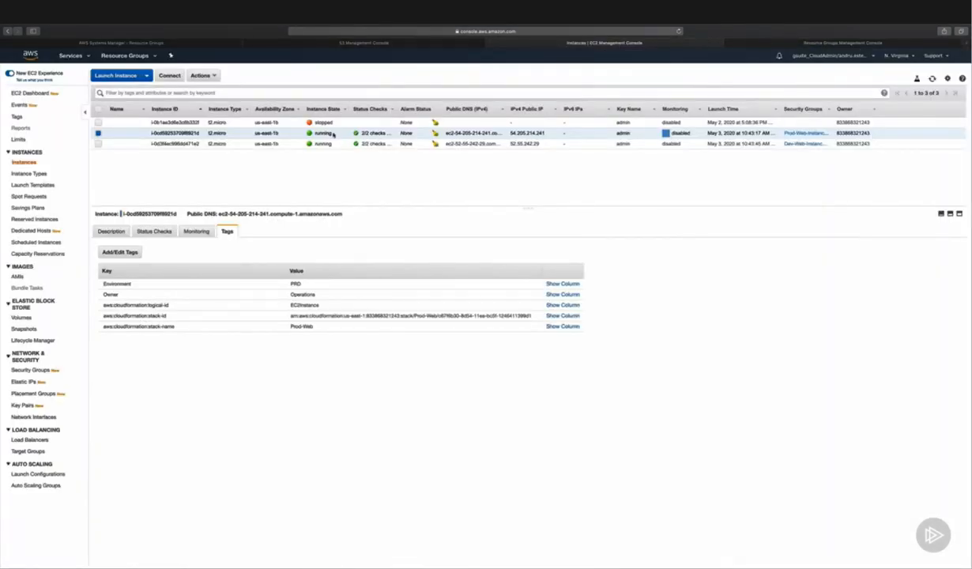
left_click(230, 143)
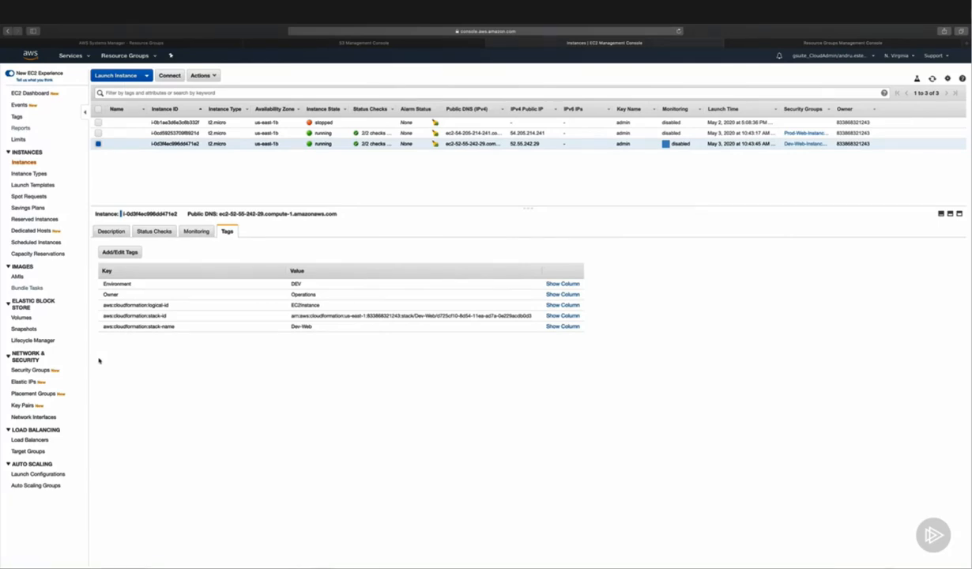
left_click(740, 45)
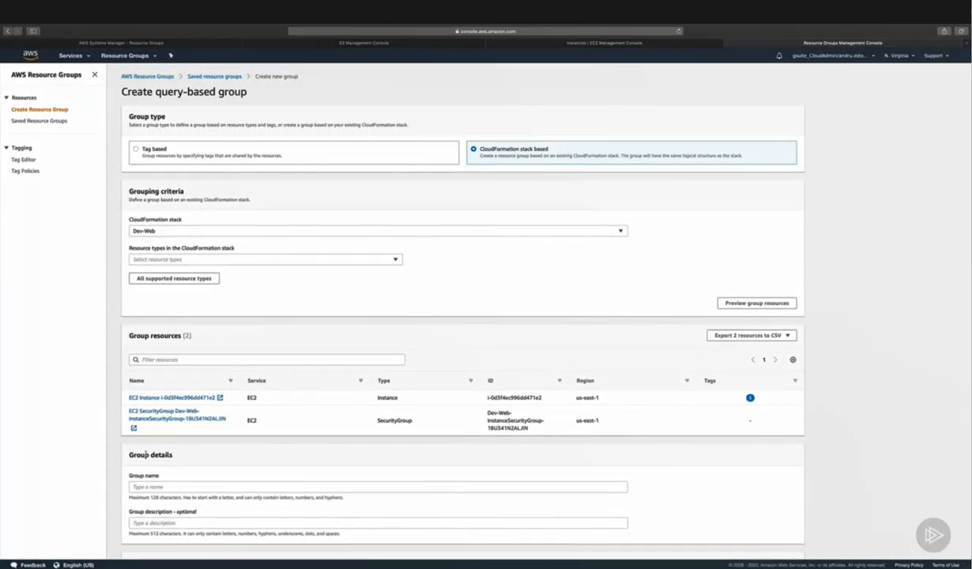
Step: Create the group with the name Dev_Web_Servers and the description "All DEV related EC2"
scroll(146, 456, "down", 1)
left_click(158, 459)
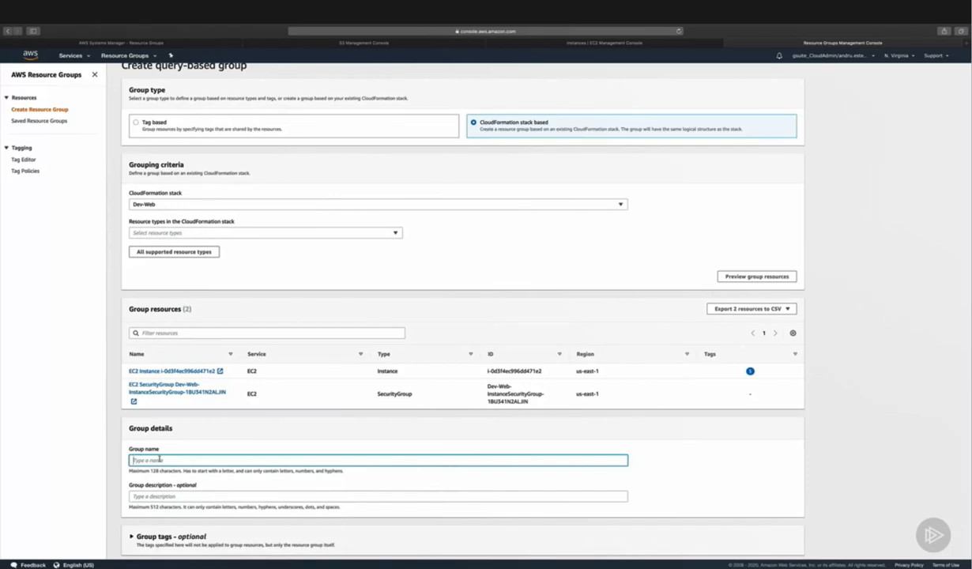
type("Dev_")
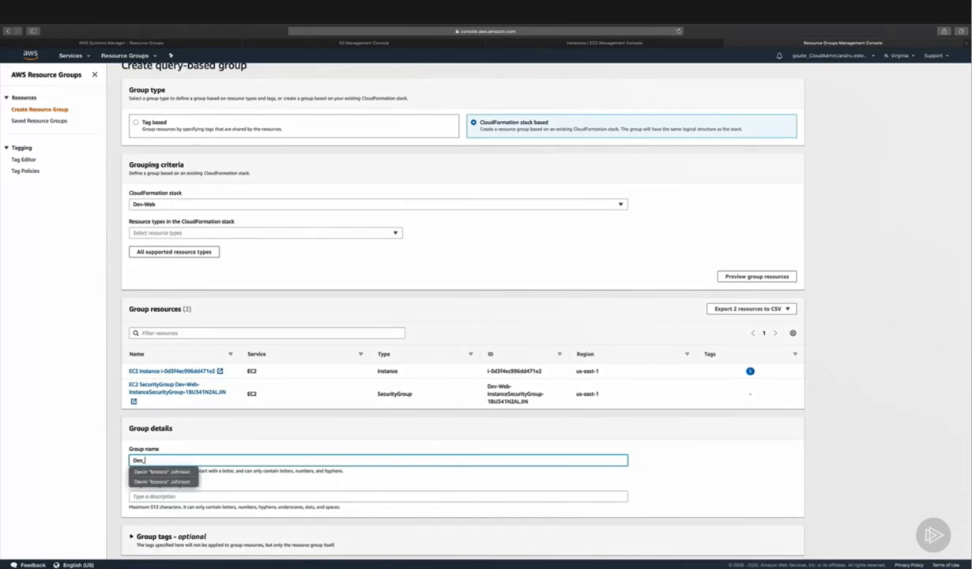
type("Web_Servers")
key("Tab")
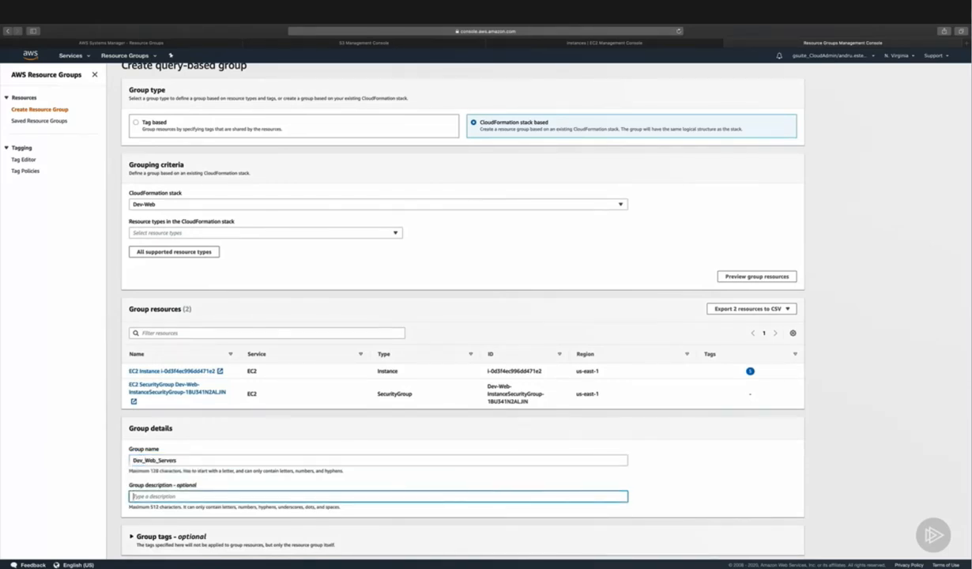
type("All DEV related EC2")
scroll(146, 460, "down", 1)
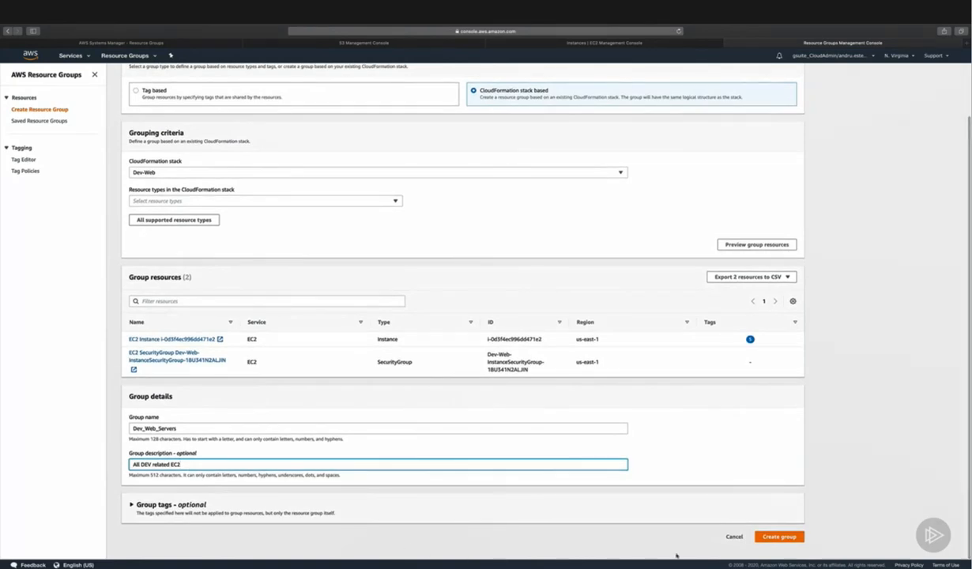
left_click(780, 538)
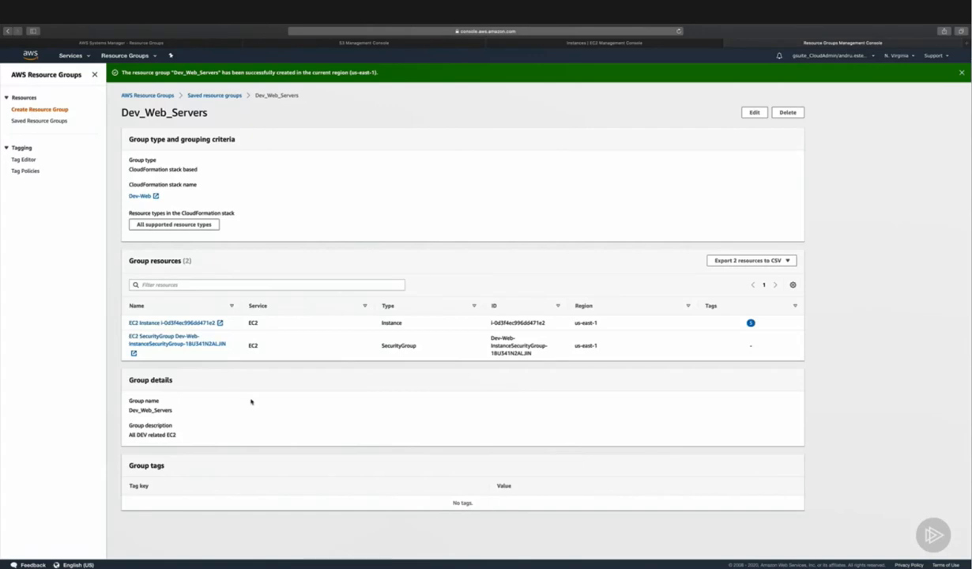
Step: View the saved resource groups, and refresh the resource groups list in Systems Manager
left_click(194, 95)
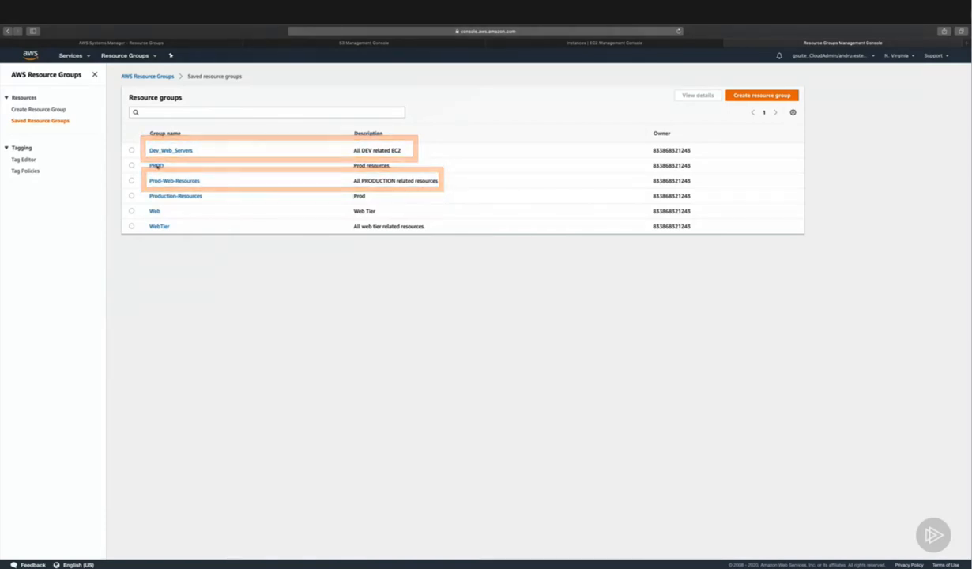
left_click(162, 42)
key("super+r")
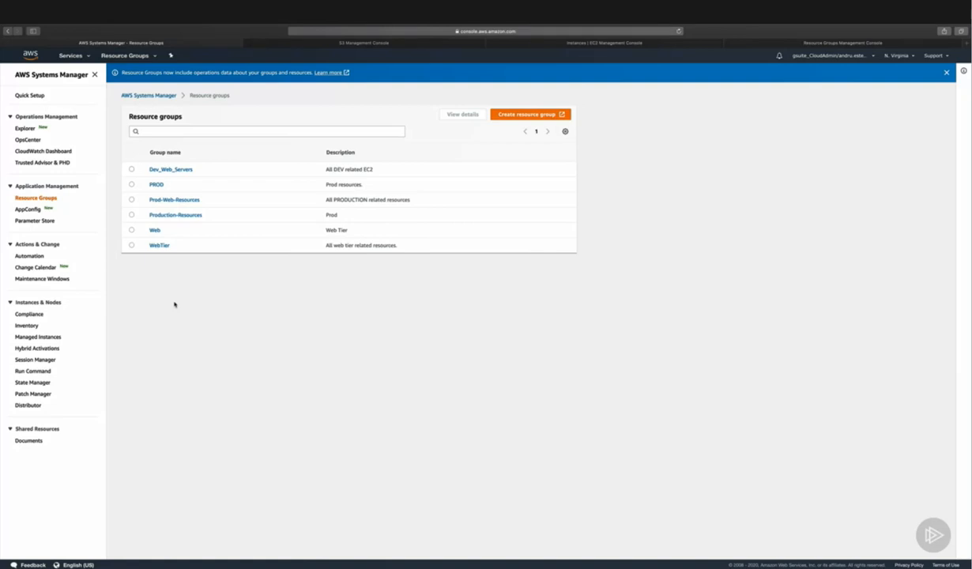
Step: Open the details of Prod-Web-Resources and examine its Config rule compliance, resource compliance and configuration history
left_click(130, 198)
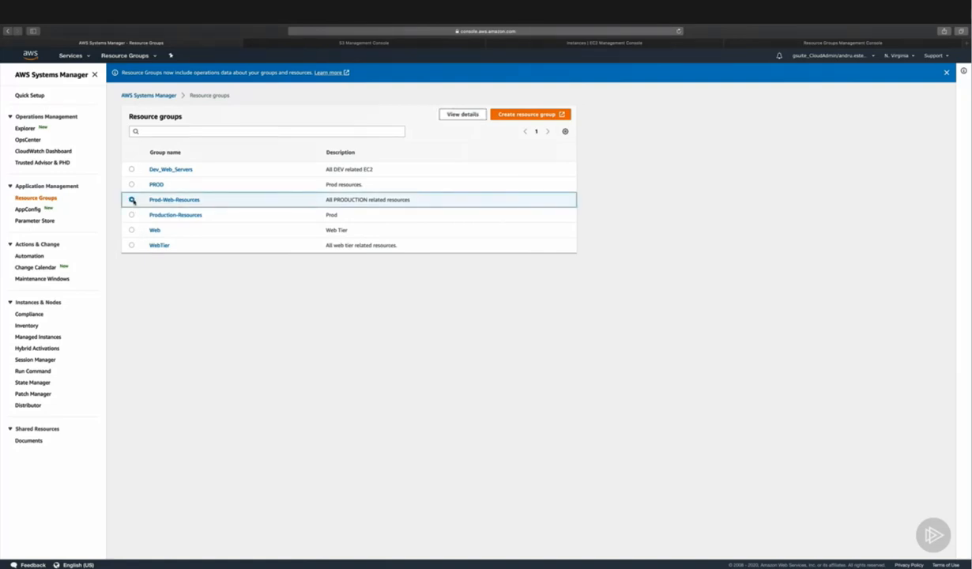
left_click(447, 114)
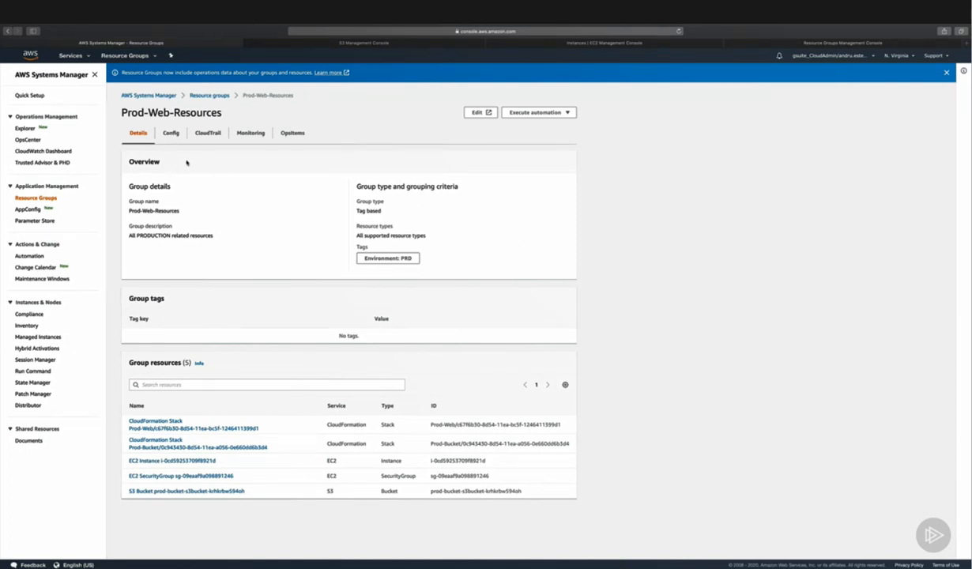
left_click(171, 134)
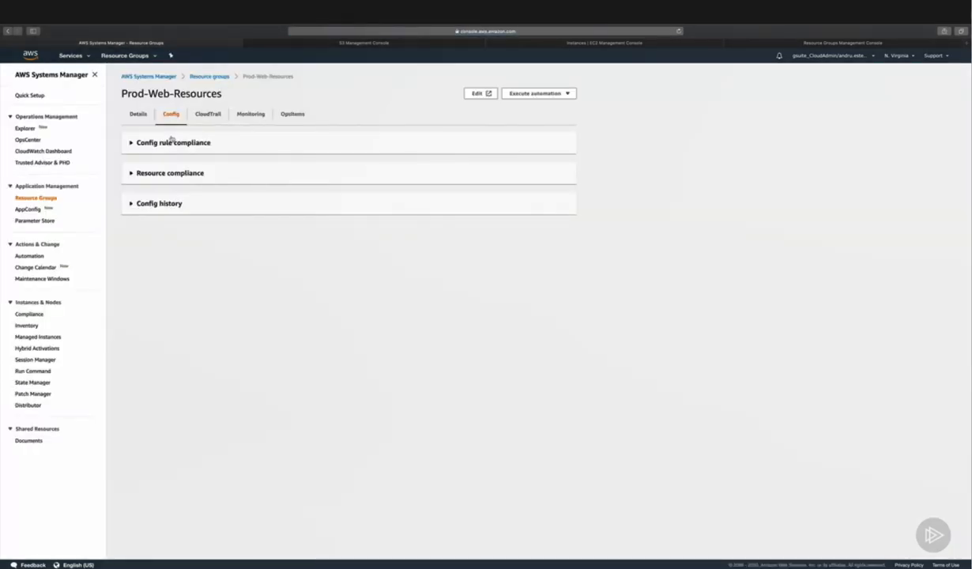
left_click(168, 142)
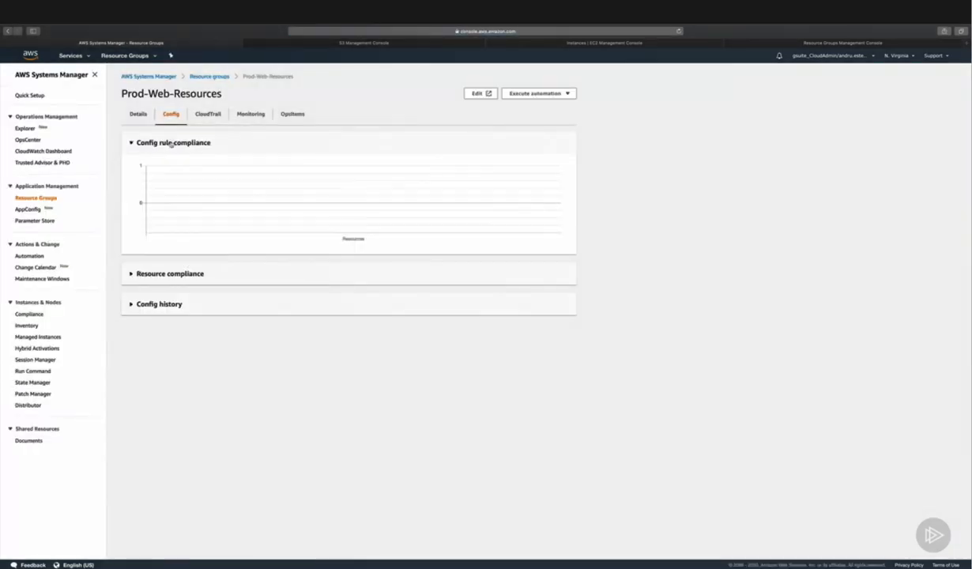
left_click(158, 269)
left_click(150, 431)
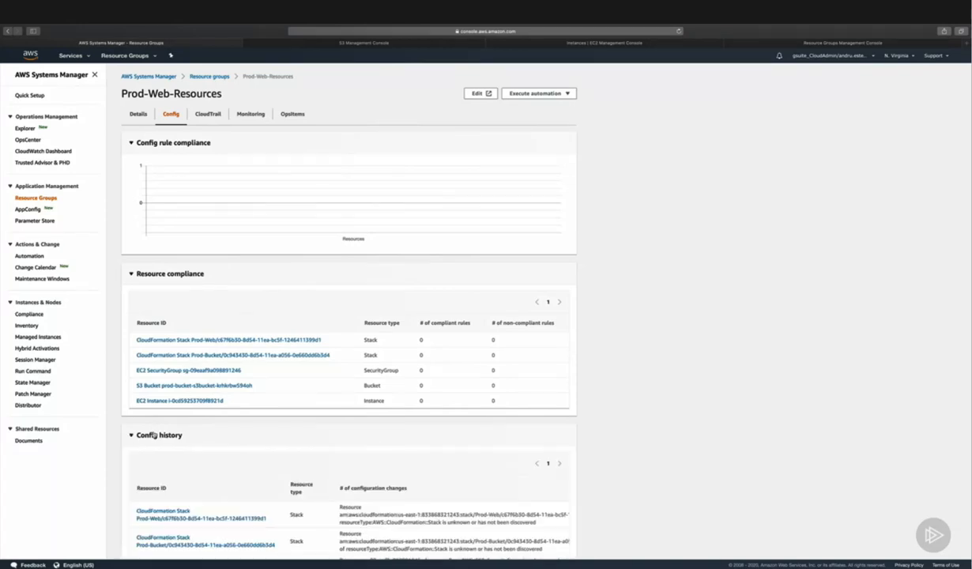
Step: Examine the CloudTrail events, Monitoring alarms and OpsItems of the Prod-Web-Resources group
left_click(208, 115)
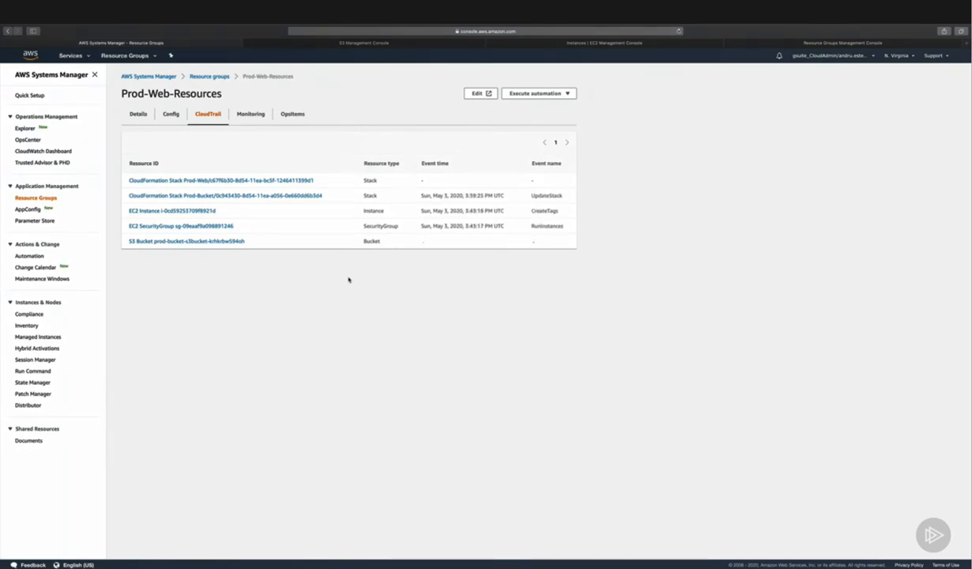
left_click(253, 116)
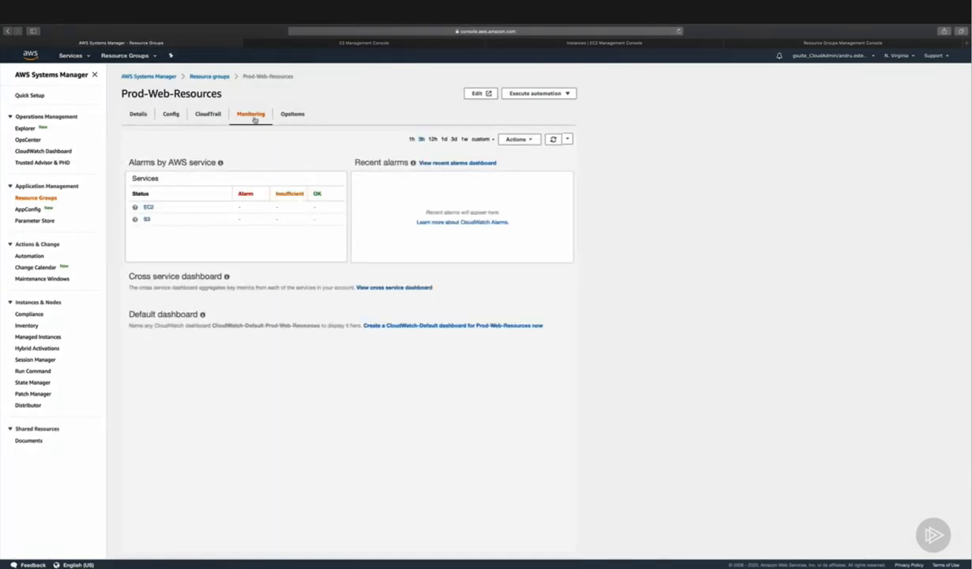
left_click(290, 118)
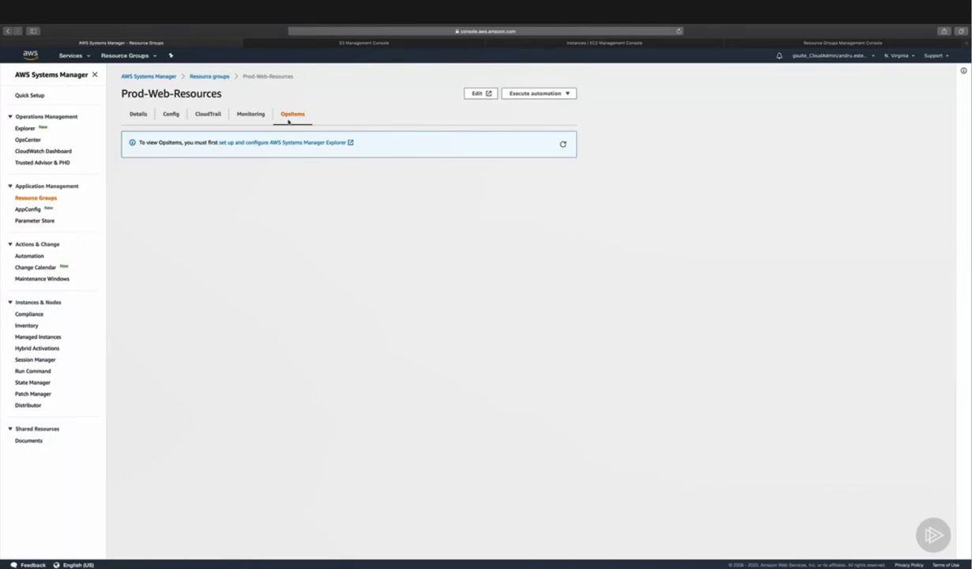
Step: Browse the automations available for Prod-Web-Resources without executing one, and return to the resource groups
left_click(566, 94)
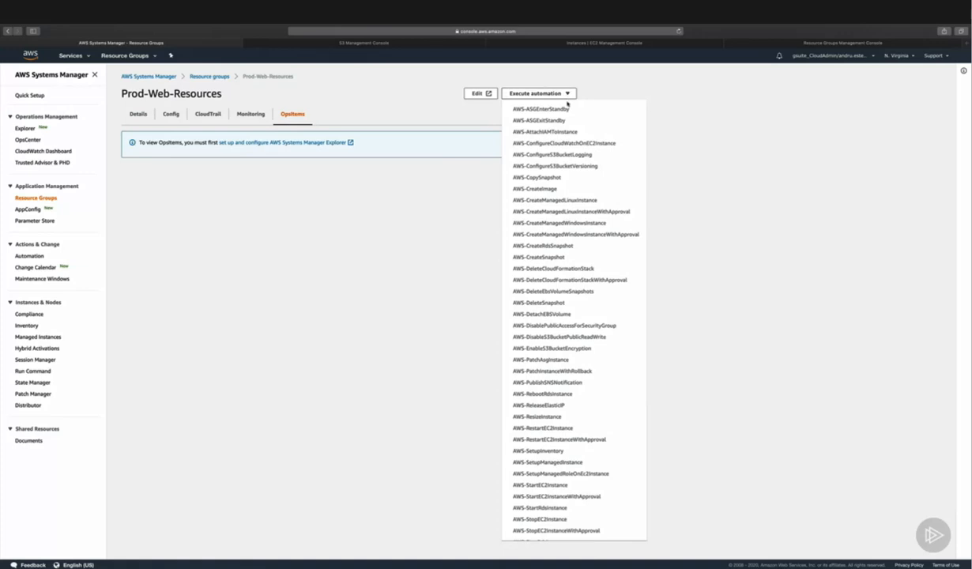
scroll(563, 195, "down", 3)
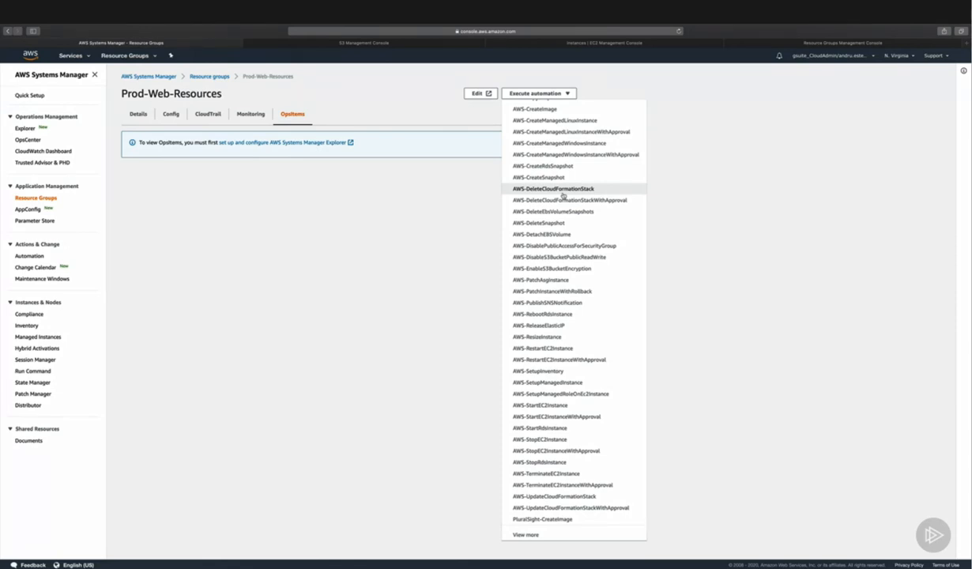
scroll(563, 195, "up", 3)
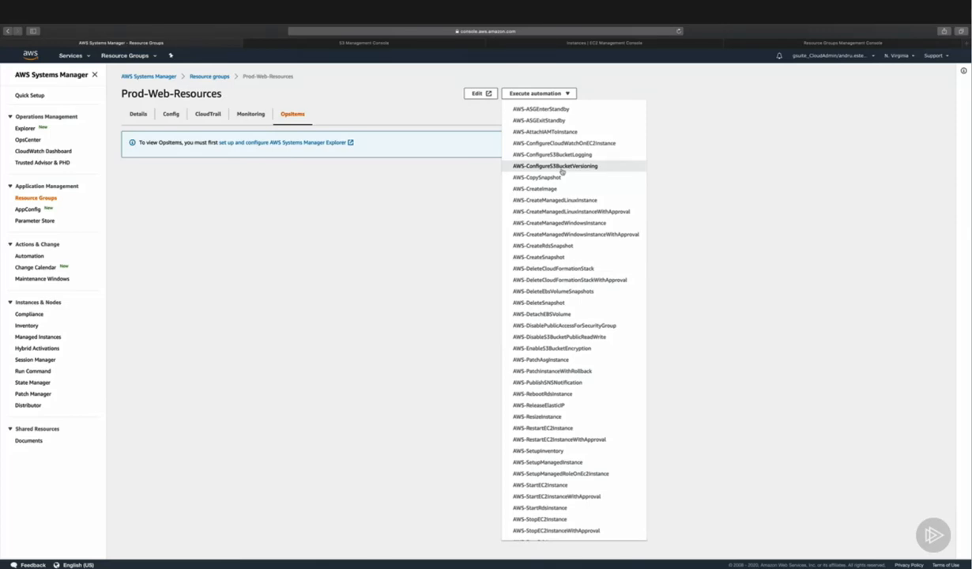
left_click(464, 196)
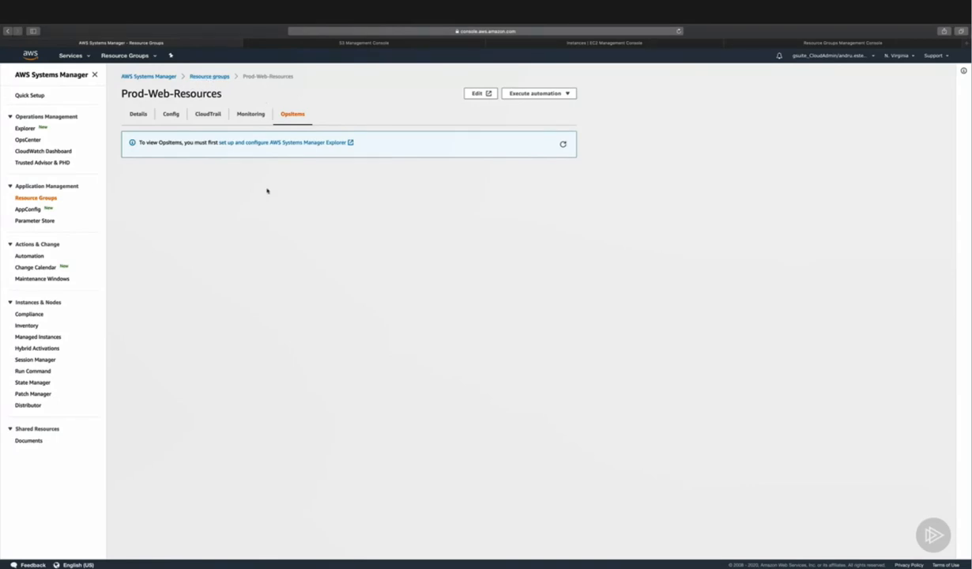
left_click(40, 198)
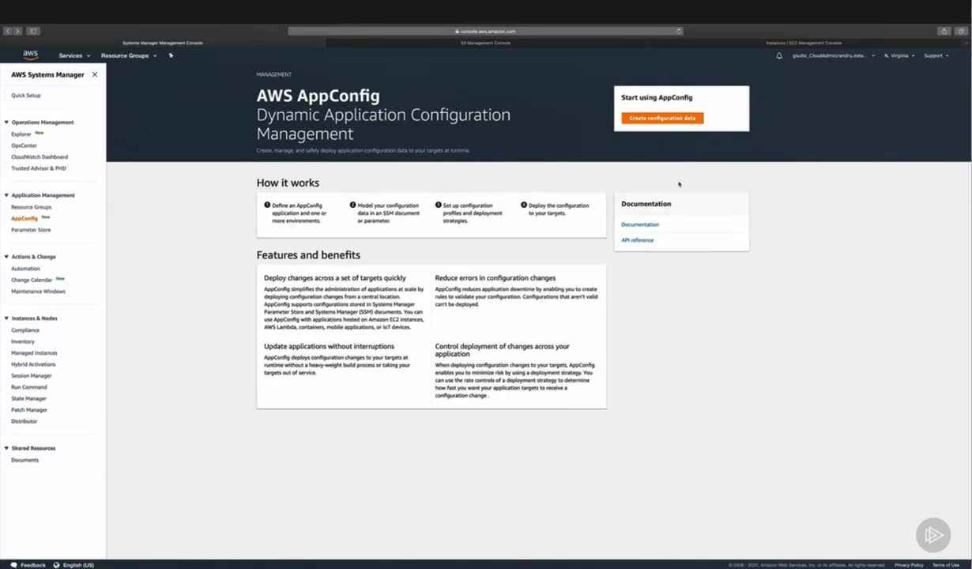
Step: Start creating an AppConfig application named Production_Application with the description "Our dummy PROD application"
left_click(662, 118)
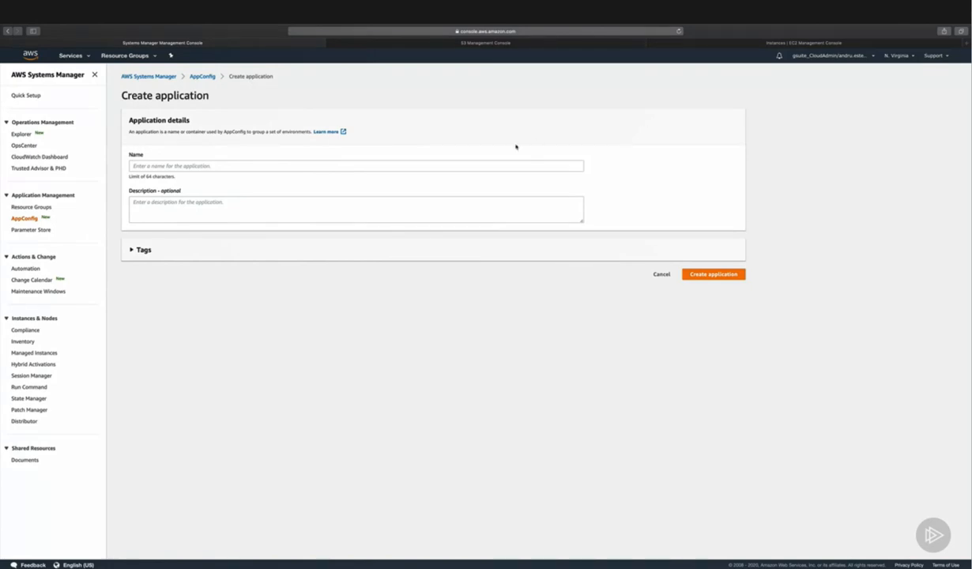
left_click(480, 166)
type("Production_Application")
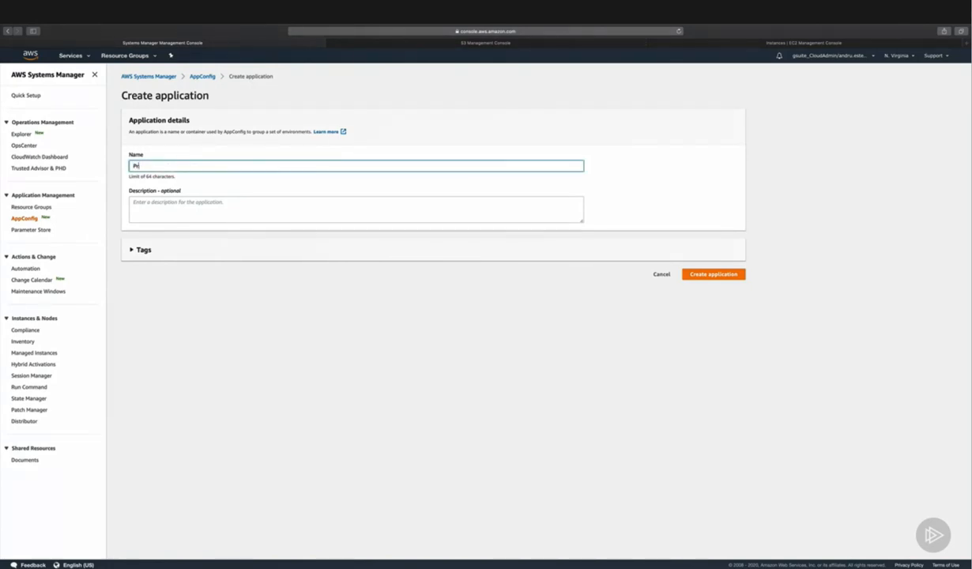
key("Tab")
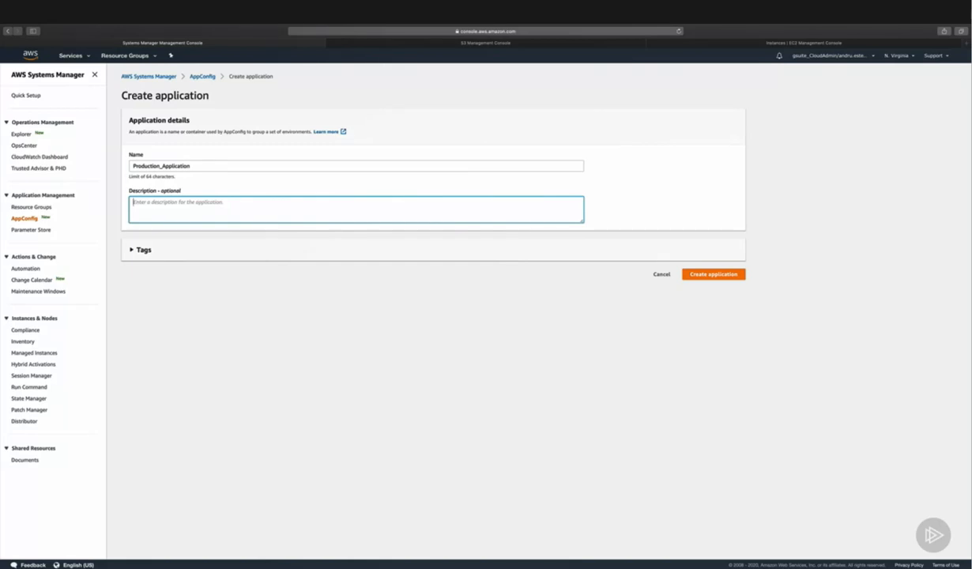
type("Our dummy PROD application")
Step: Tag the application with key Environment and value PRD, and create Production_Application
left_click(152, 249)
left_click(157, 286)
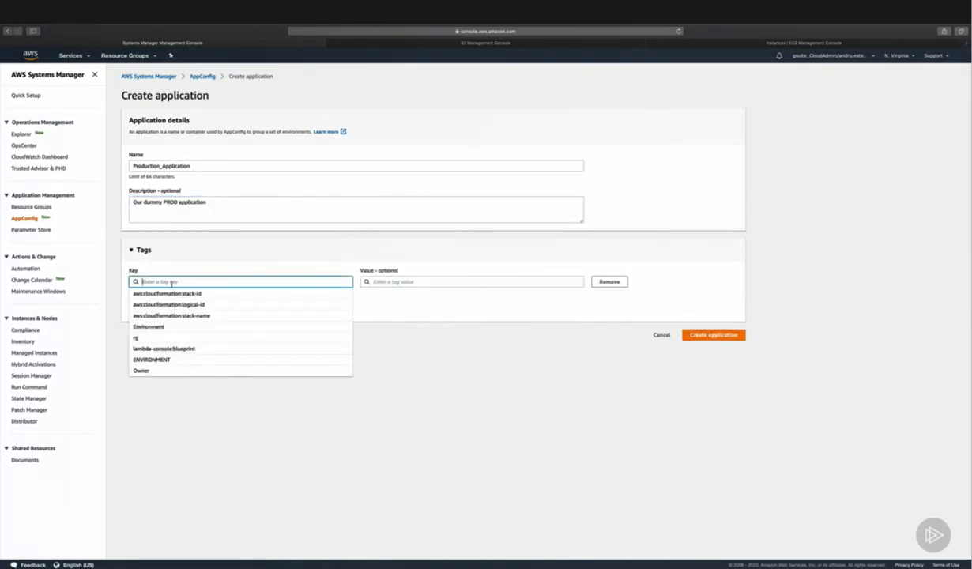
left_click(144, 326)
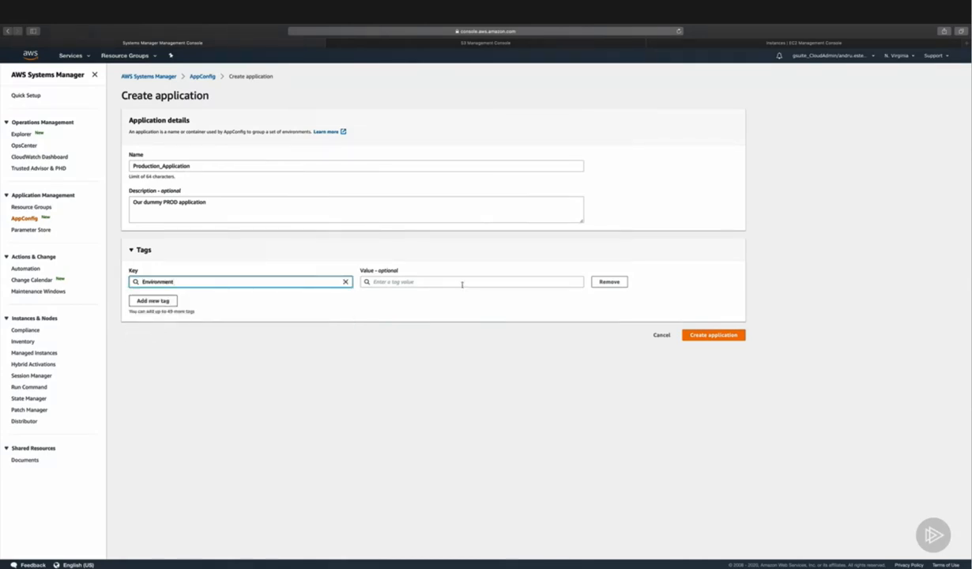
left_click(462, 283)
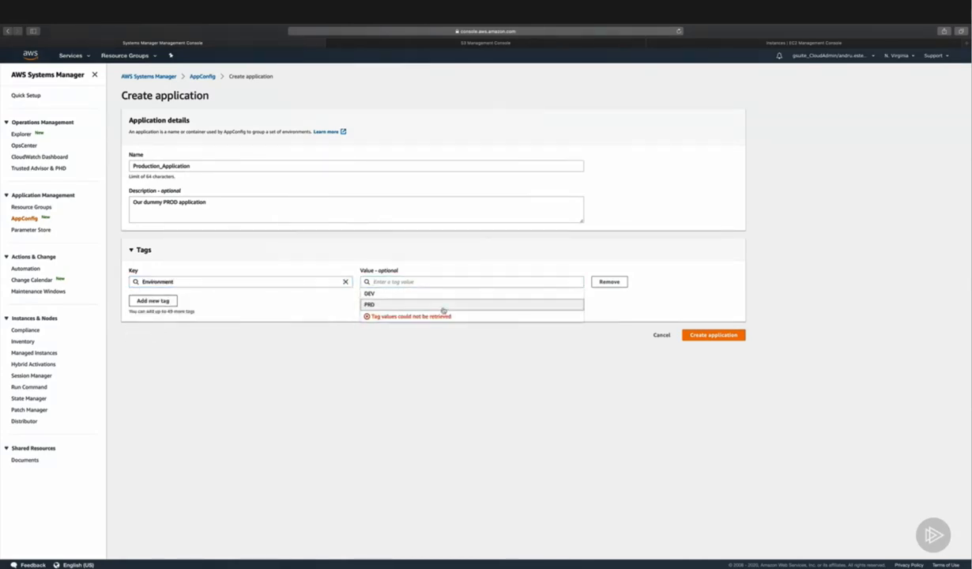
left_click(453, 306)
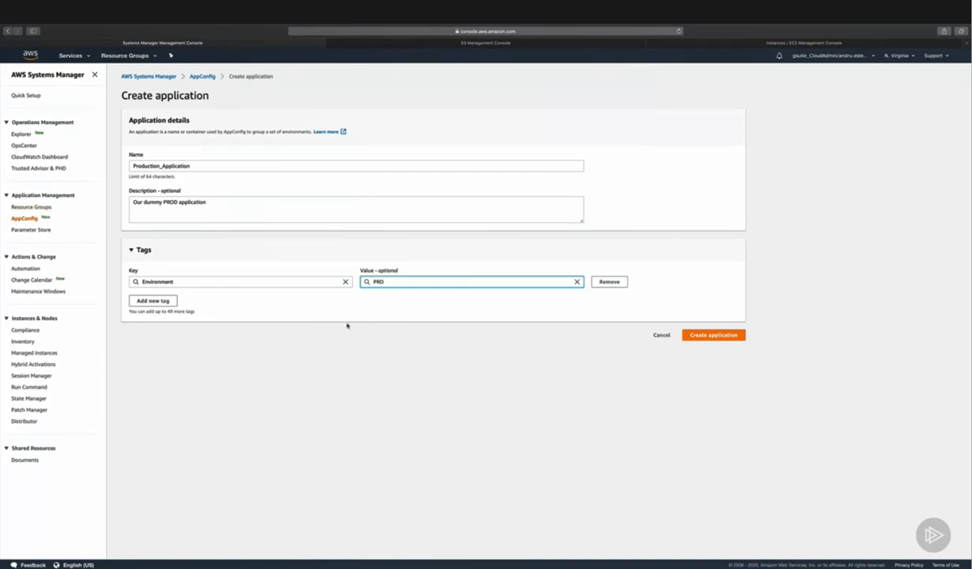
left_click(720, 335)
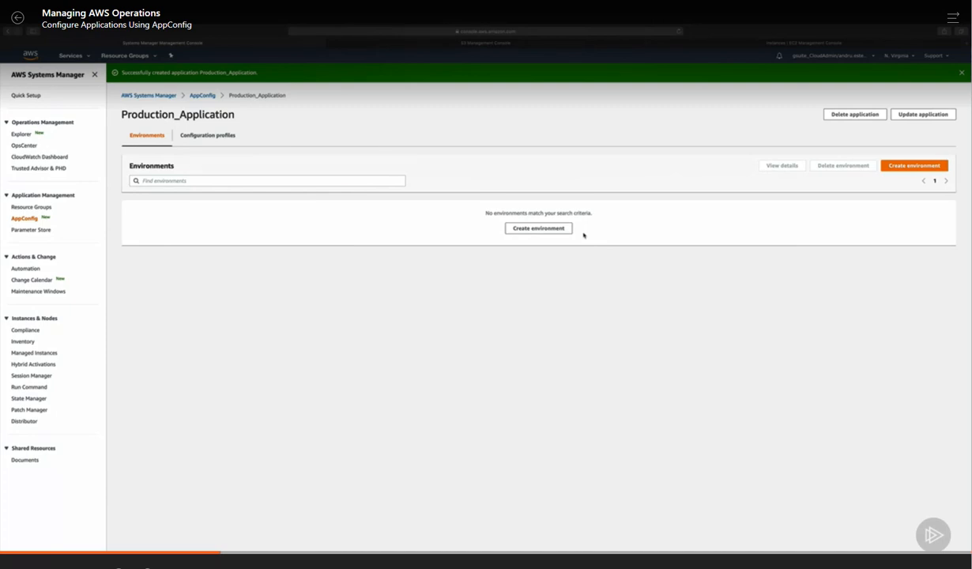
Step: Start creating an environment named TEST in Production_Application
left_click(541, 227)
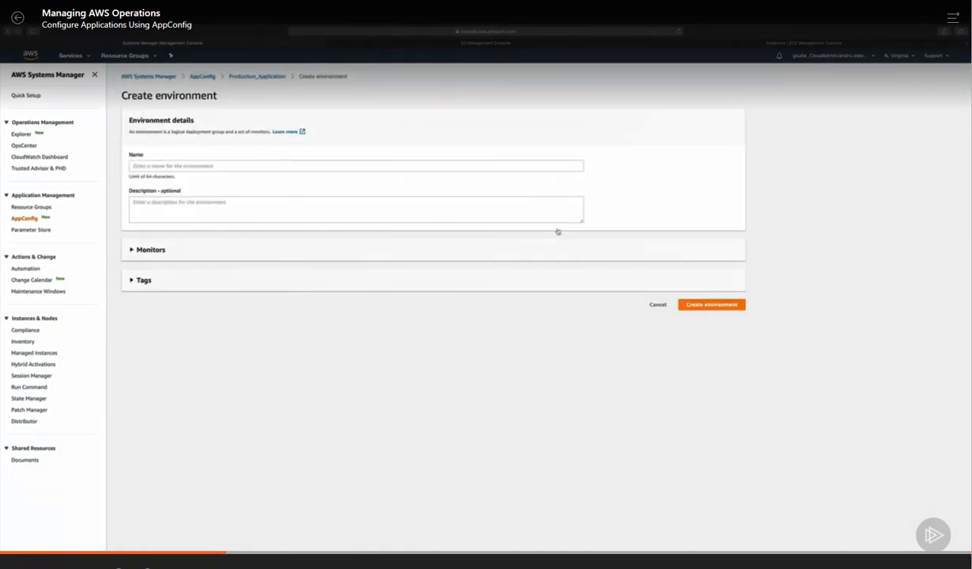
left_click(521, 166)
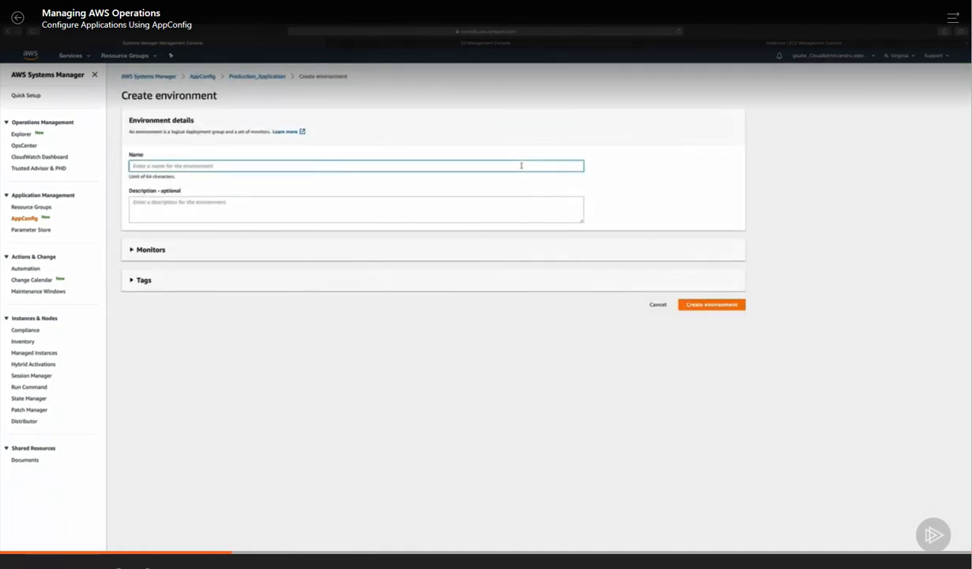
type("TEST")
key("Tab")
Step: Examine the IAM roles and CloudWatch alarms offered as monitors for the TEST environment without choosing any
left_click(151, 250)
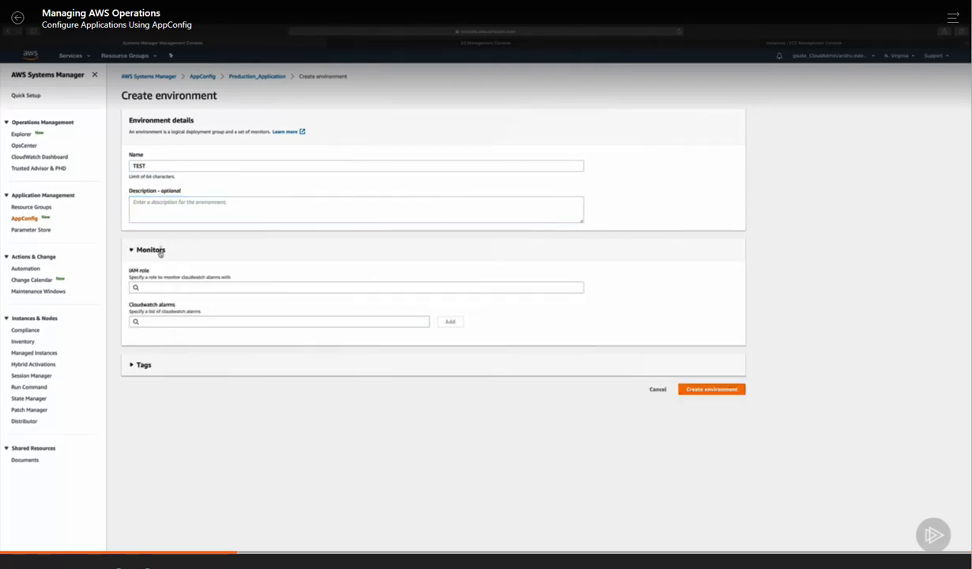
left_click(213, 286)
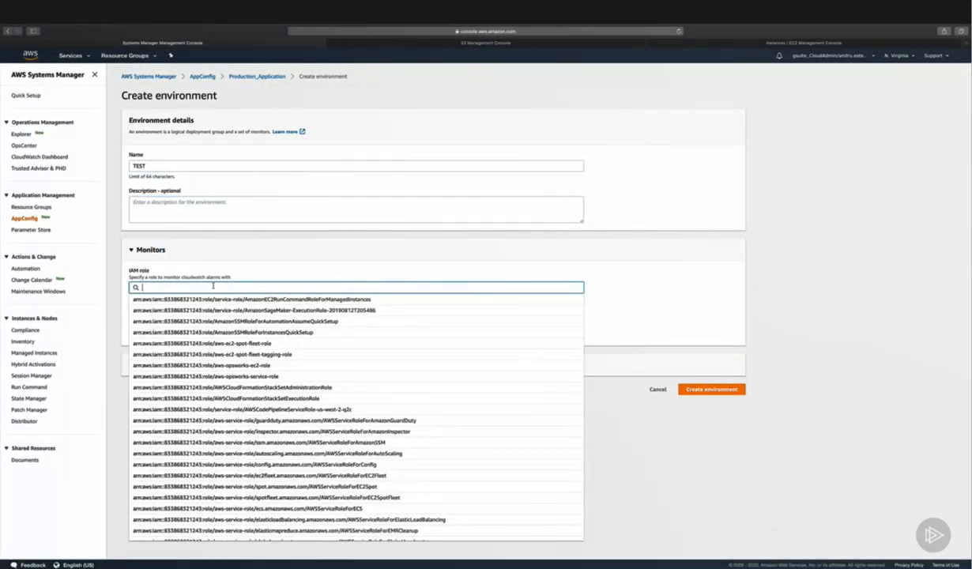
left_click(250, 263)
left_click(192, 322)
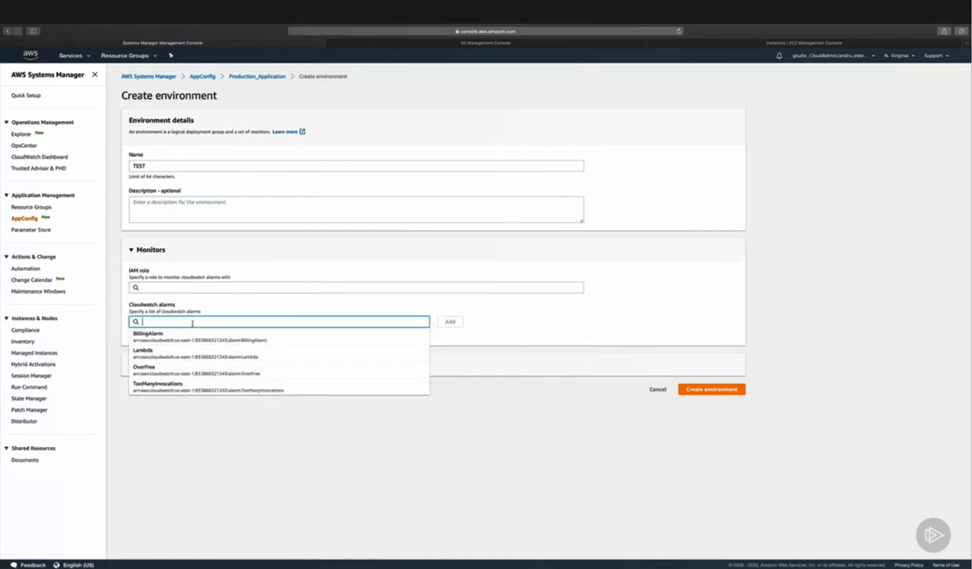
left_click(489, 324)
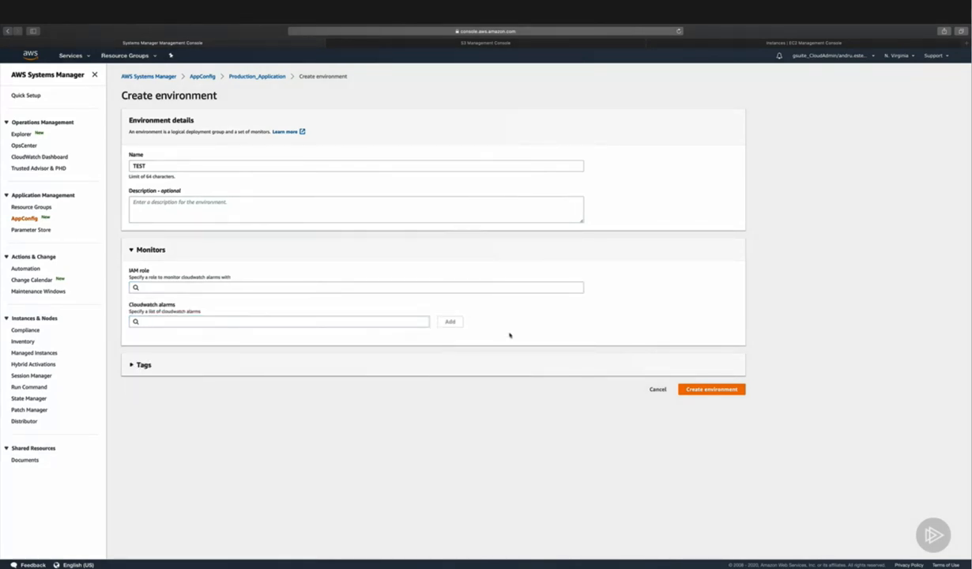
left_click(150, 250)
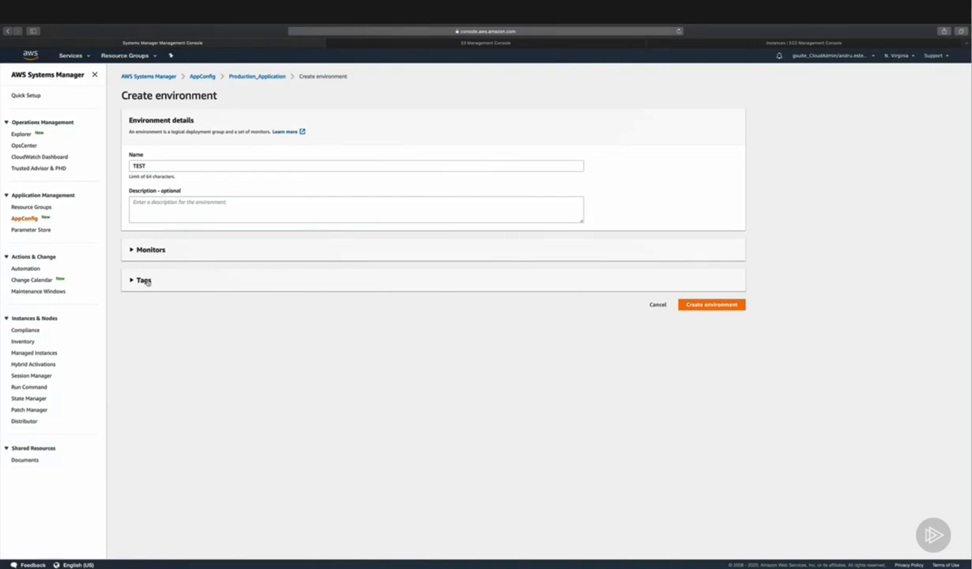
Step: Remove the empty tag row and create the TEST environment
left_click(145, 280)
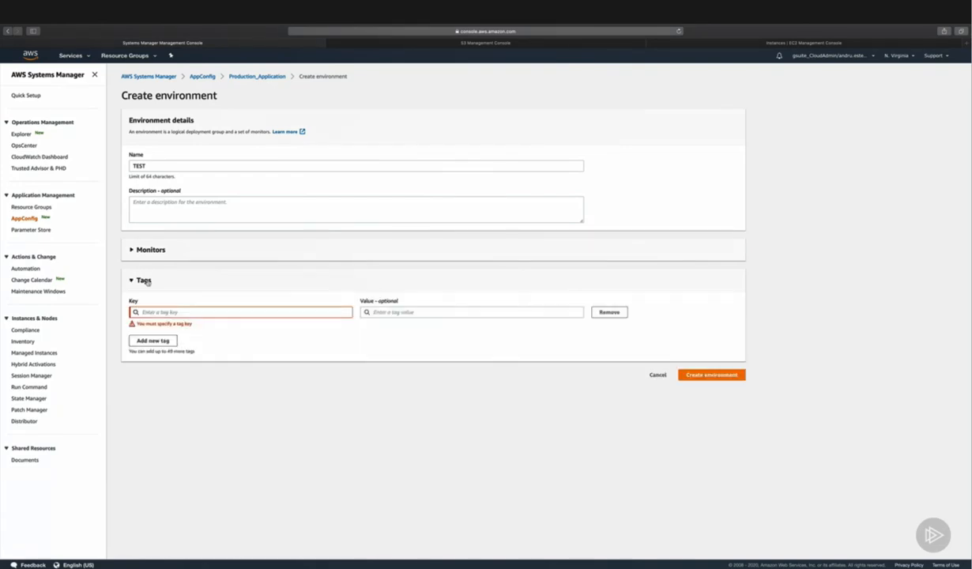
left_click(599, 312)
left_click(690, 352)
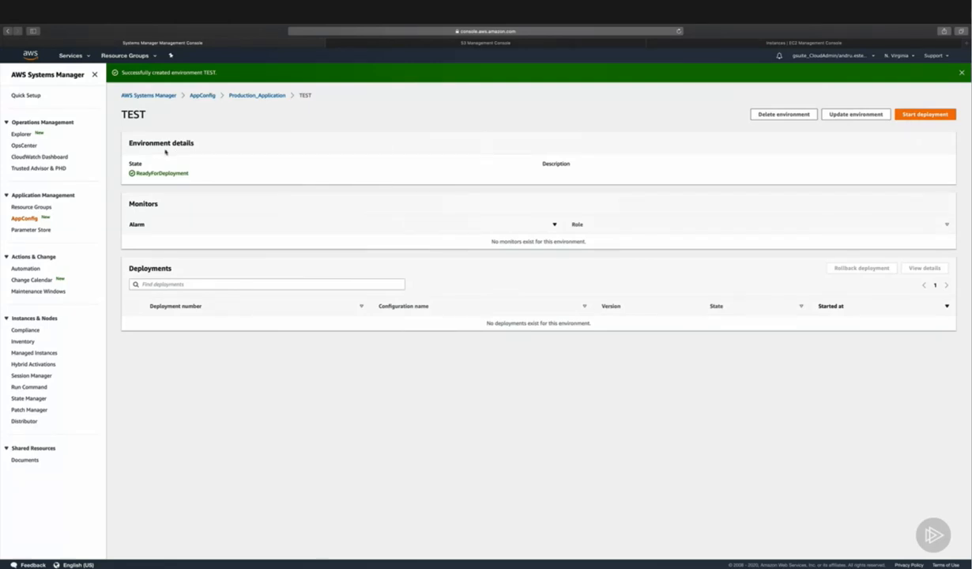
Step: Reopen Production_Application from the AppConfig applications and create a second environment named PROD
left_click(209, 96)
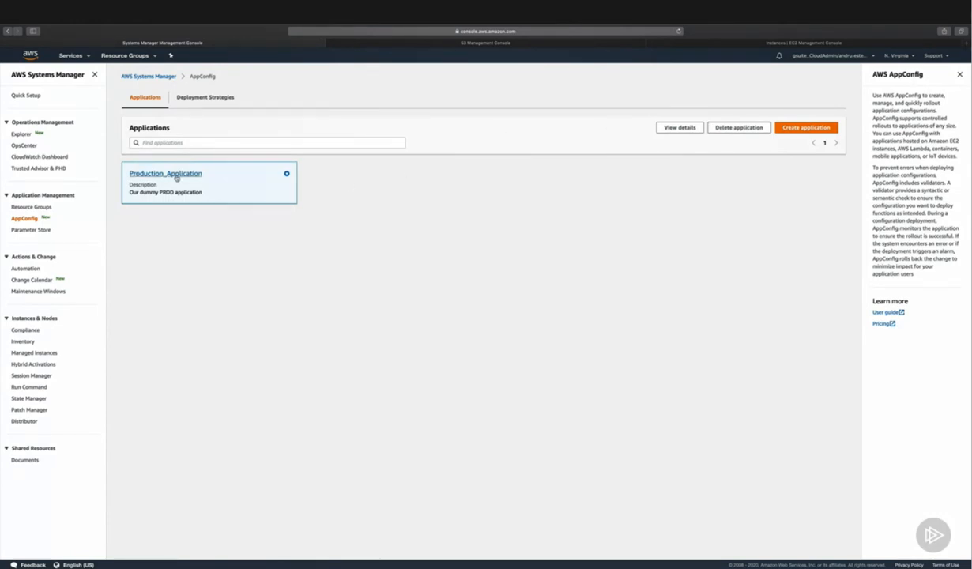
left_click(177, 175)
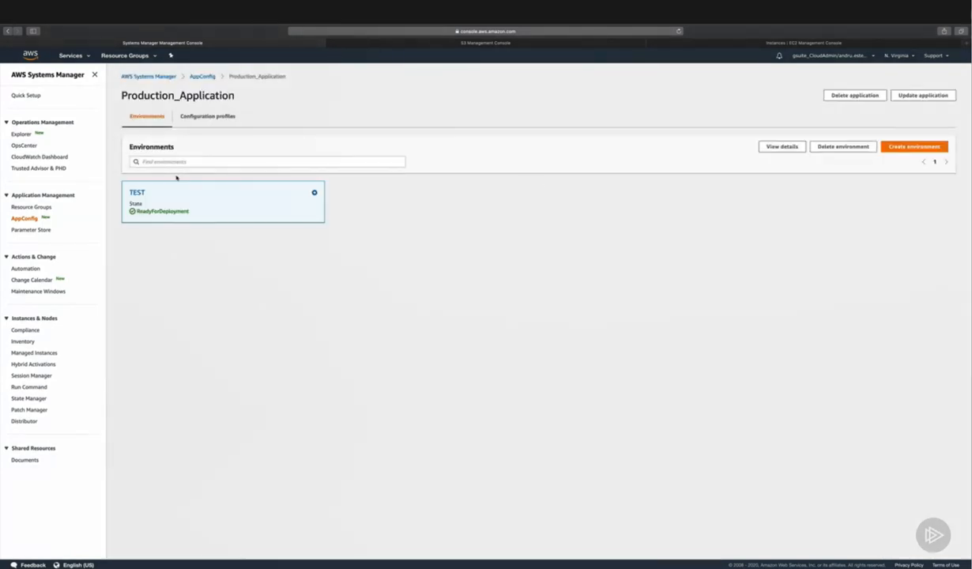
left_click(898, 149)
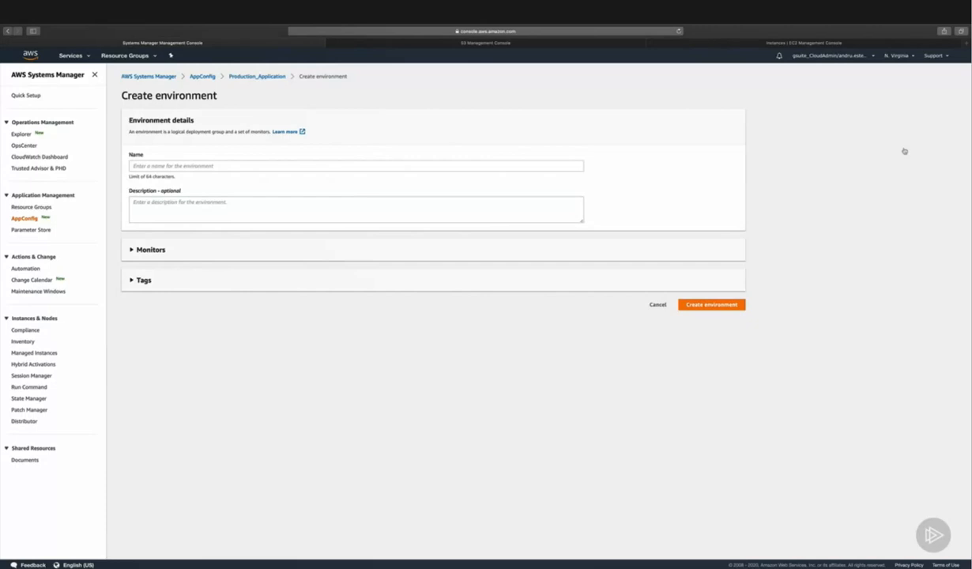
left_click(243, 164)
type("PROD")
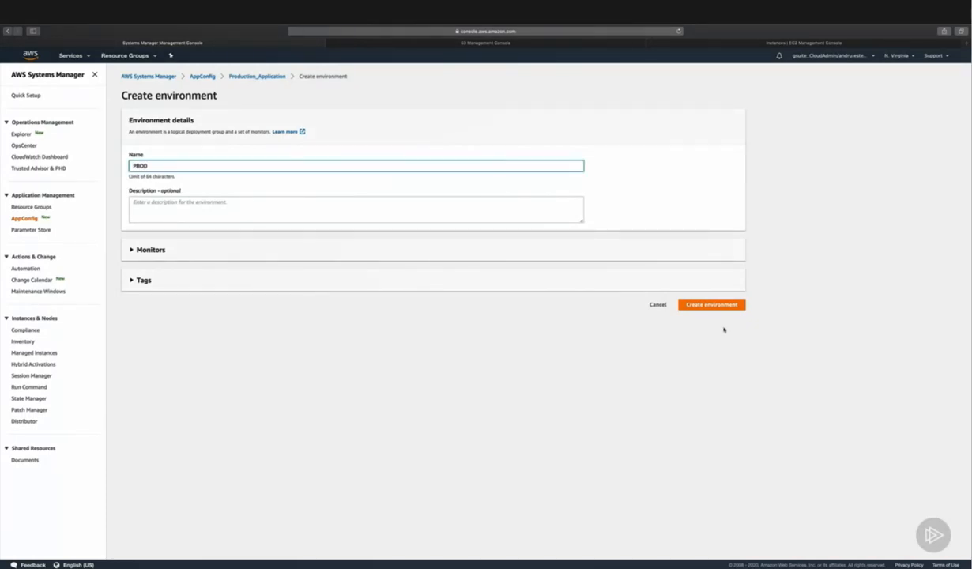
left_click(710, 306)
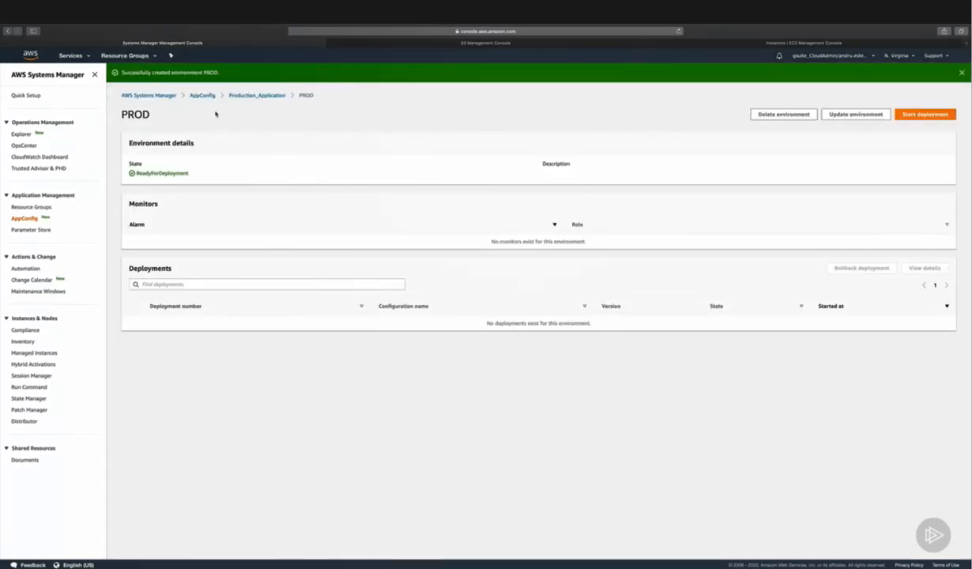
Step: Return to Production_Application's environments and select TEST and PROD in turn to review them
left_click(234, 94)
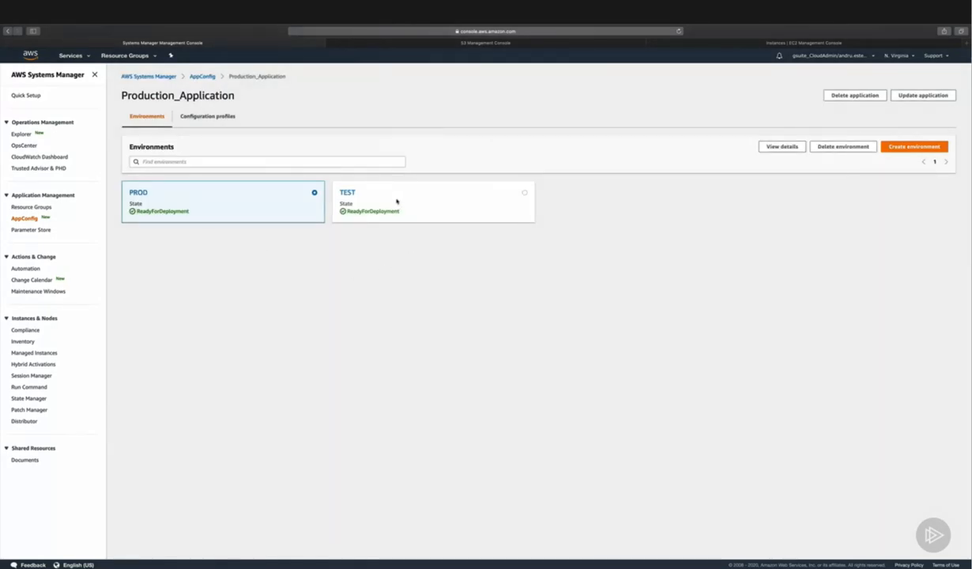
left_click(523, 193)
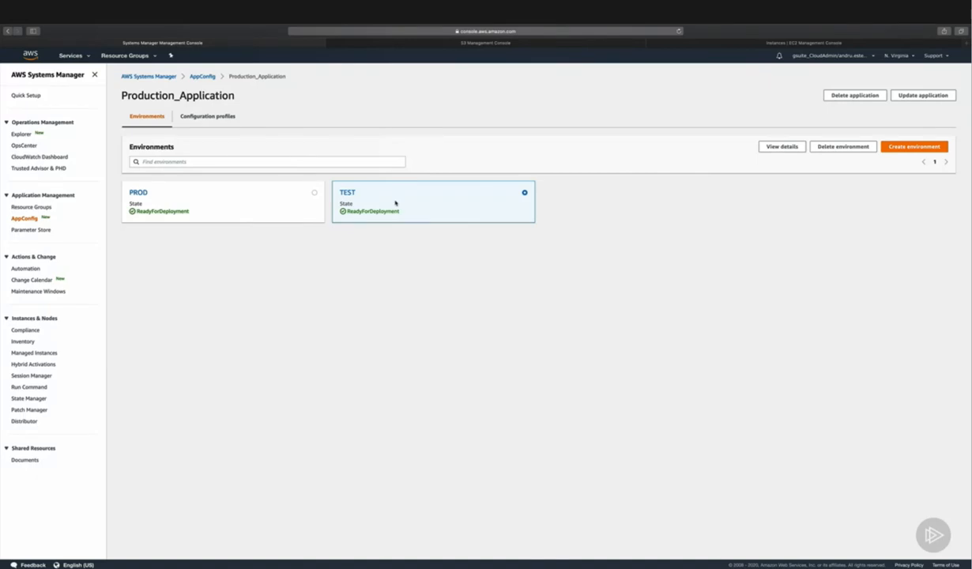
left_click(313, 193)
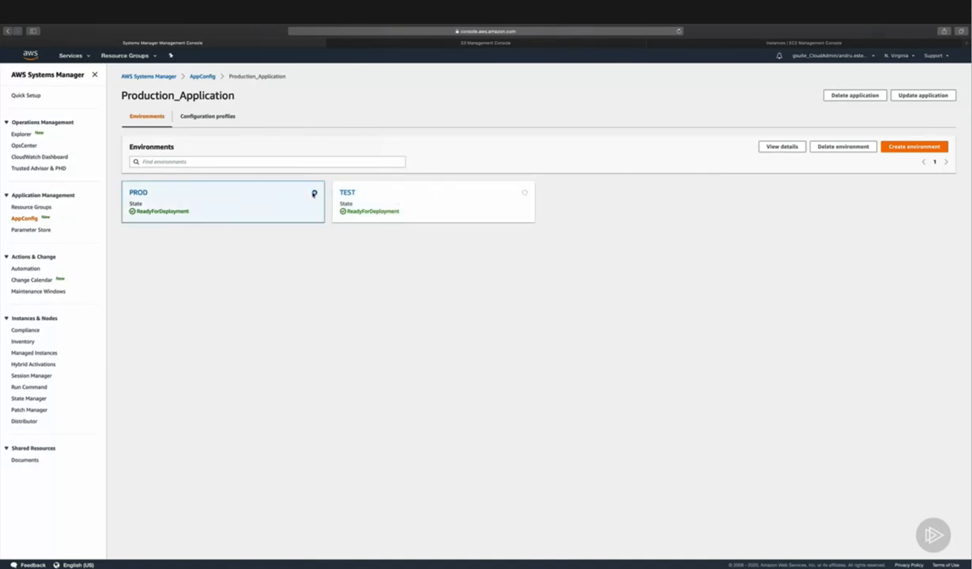
Step: Open the TEST environment, start a deployment and check which configurations are available for it
left_click(345, 193)
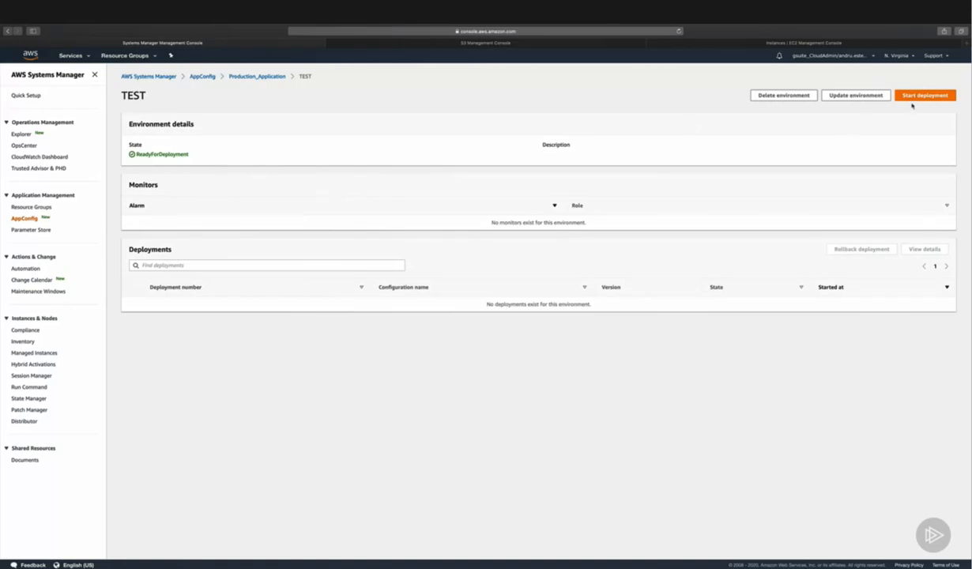
left_click(916, 98)
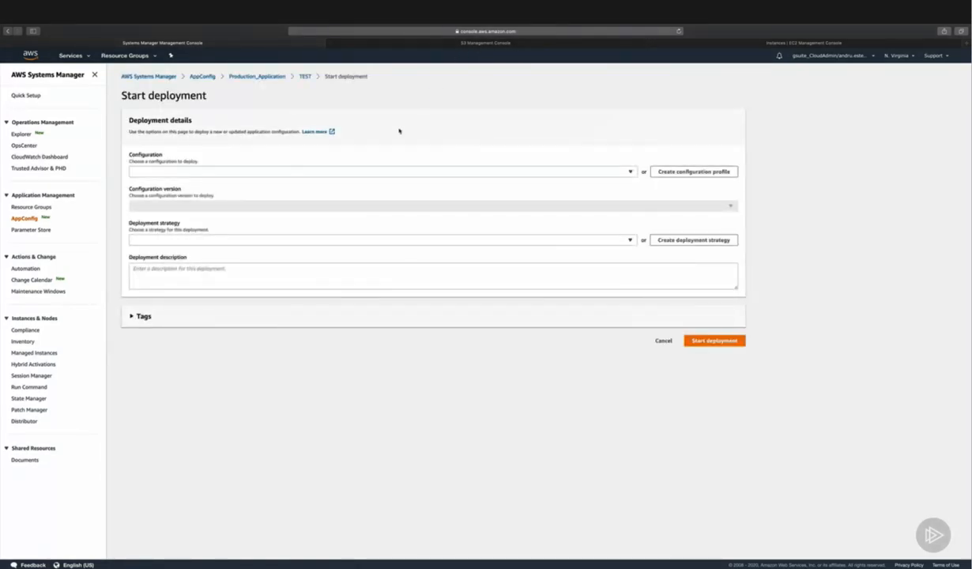
left_click(336, 172)
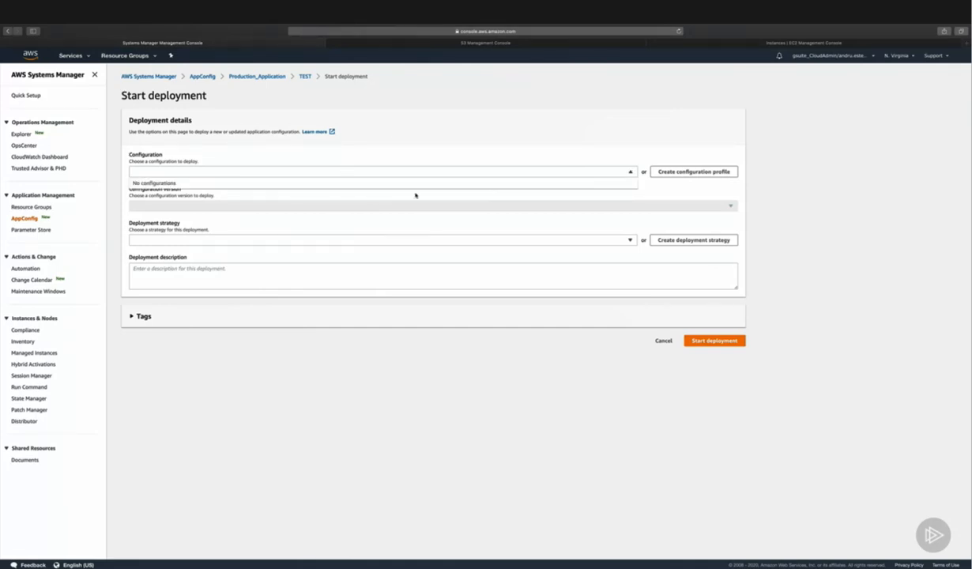
Step: Start a configuration profile named Config_Prod with a new service role and an Amazon S3 object source, and cancel it
left_click(654, 172)
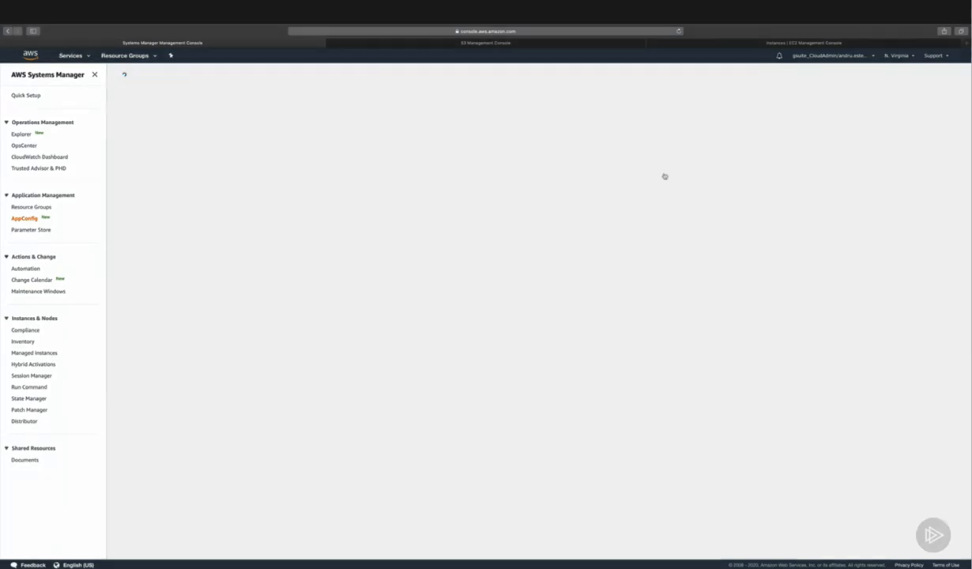
left_click(476, 171)
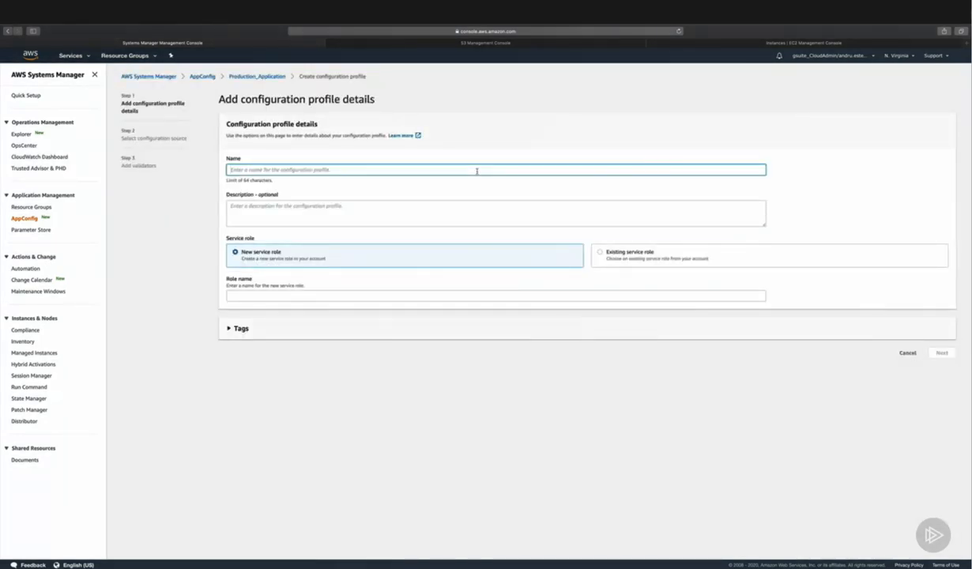
type("Config_Prod")
key("Tab")
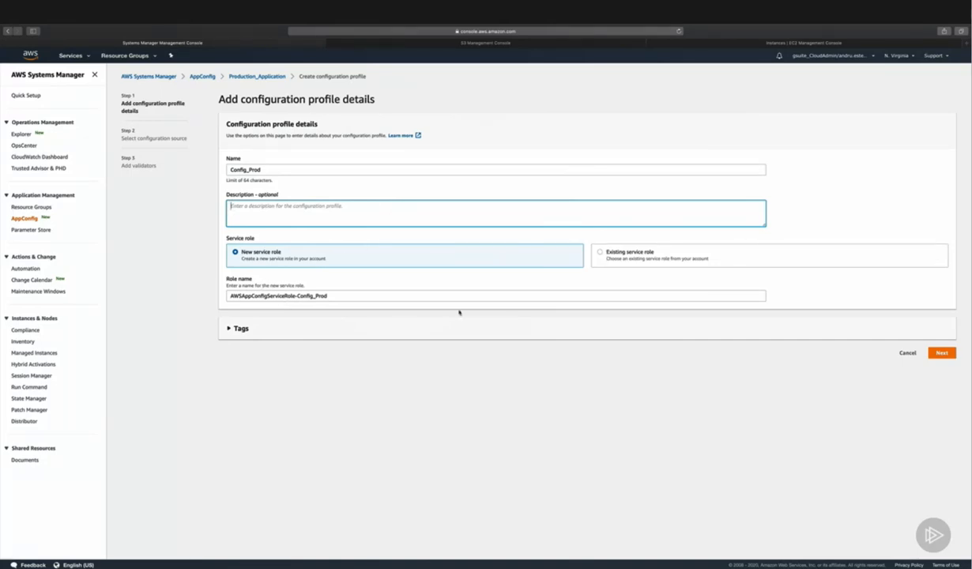
left_click(288, 326)
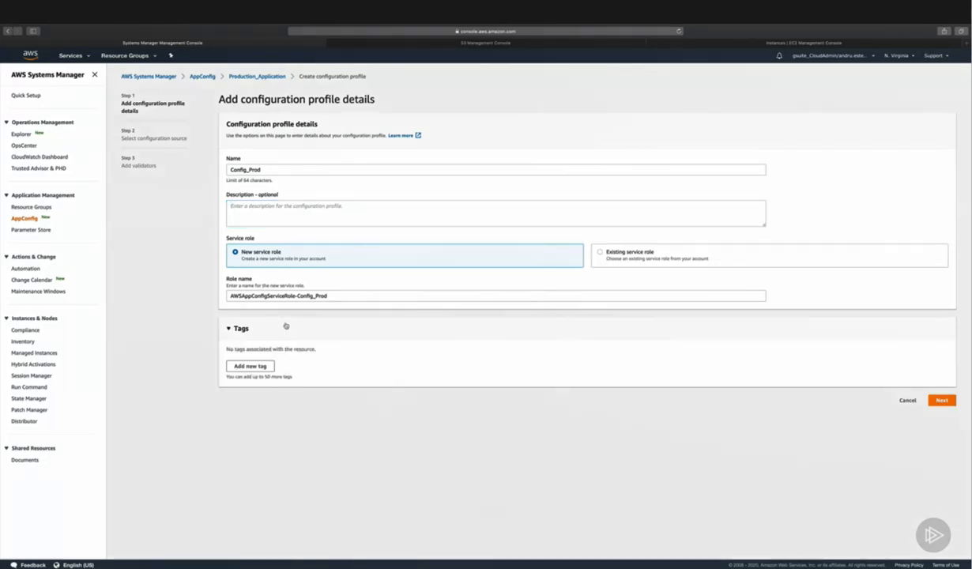
left_click(941, 401)
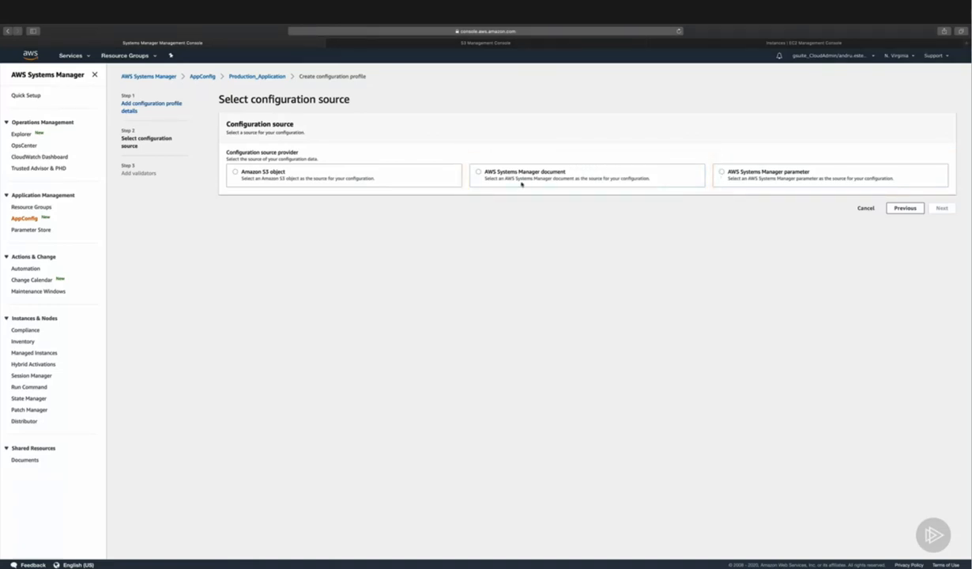
left_click(234, 172)
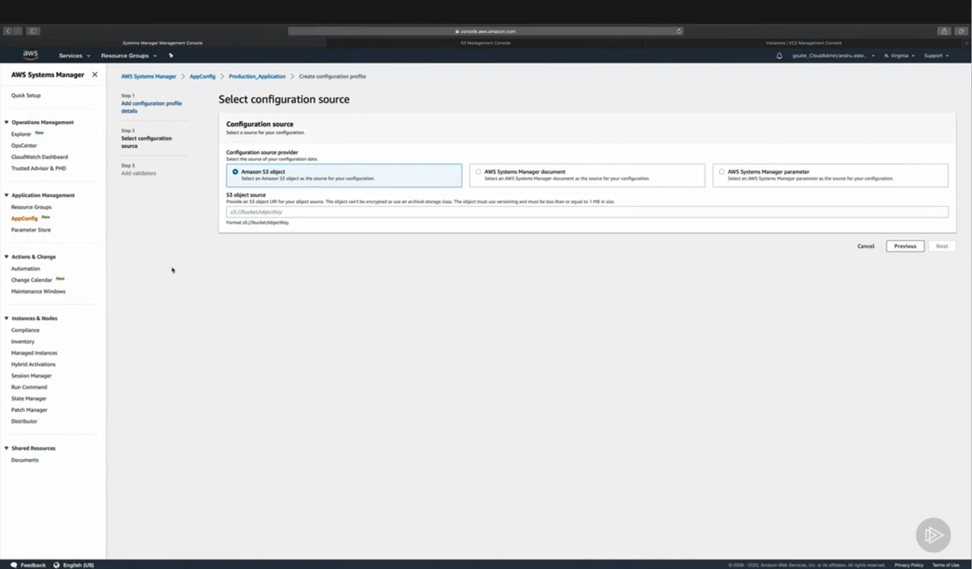
left_click(866, 247)
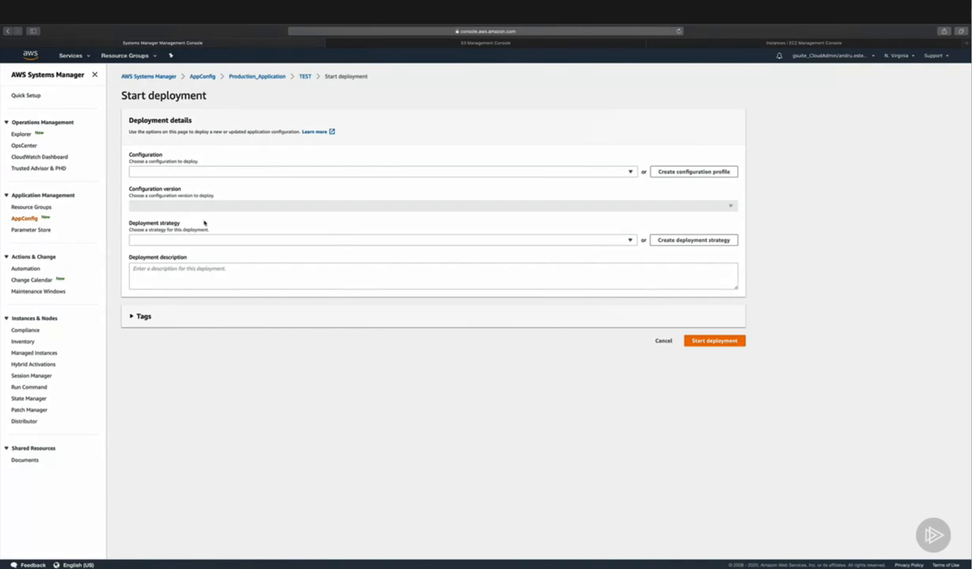
Step: Check the available deployment strategies and create one named Strategy with the Exponential deployment type
left_click(284, 242)
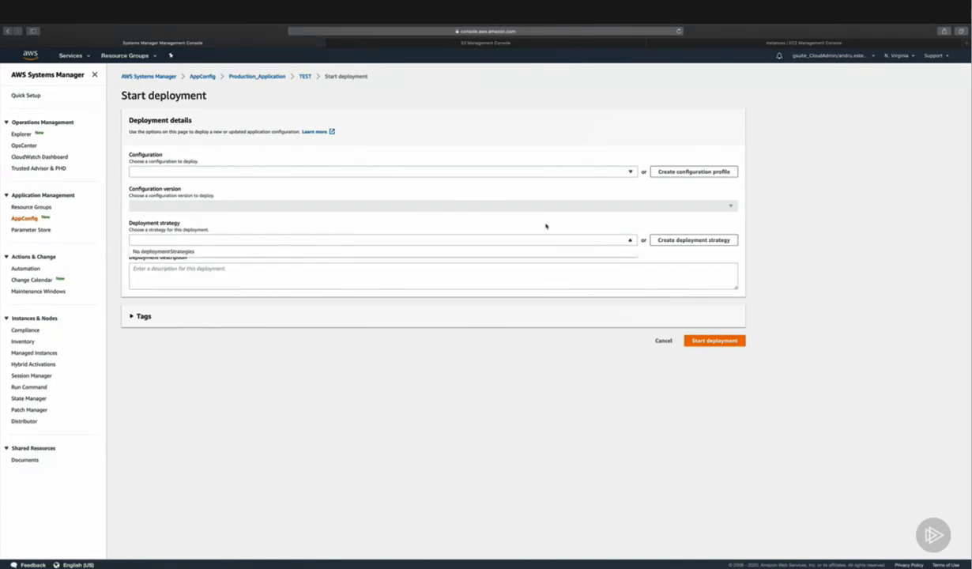
left_click(653, 239)
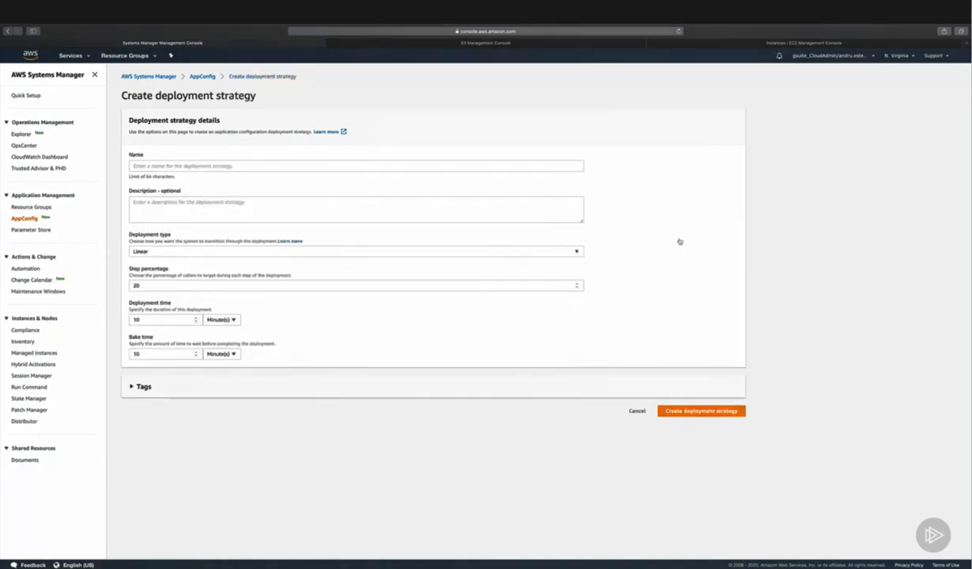
left_click(387, 167)
type("Strategy")
left_click(320, 251)
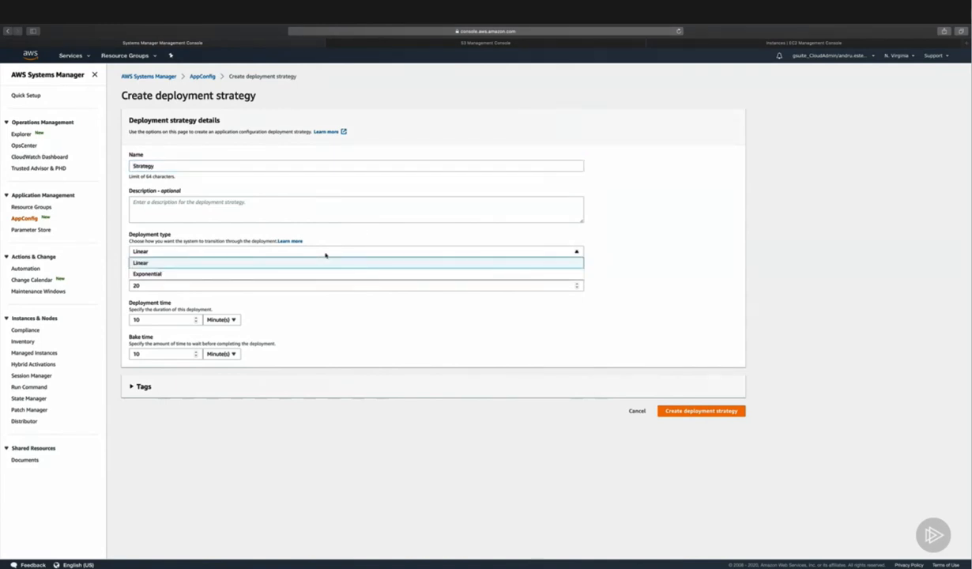
left_click(312, 263)
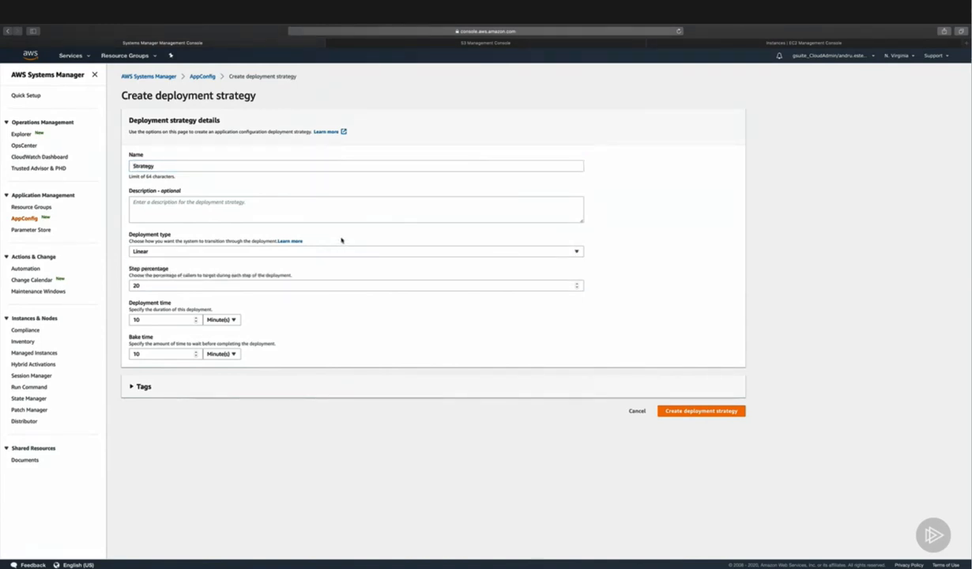
left_click(202, 251)
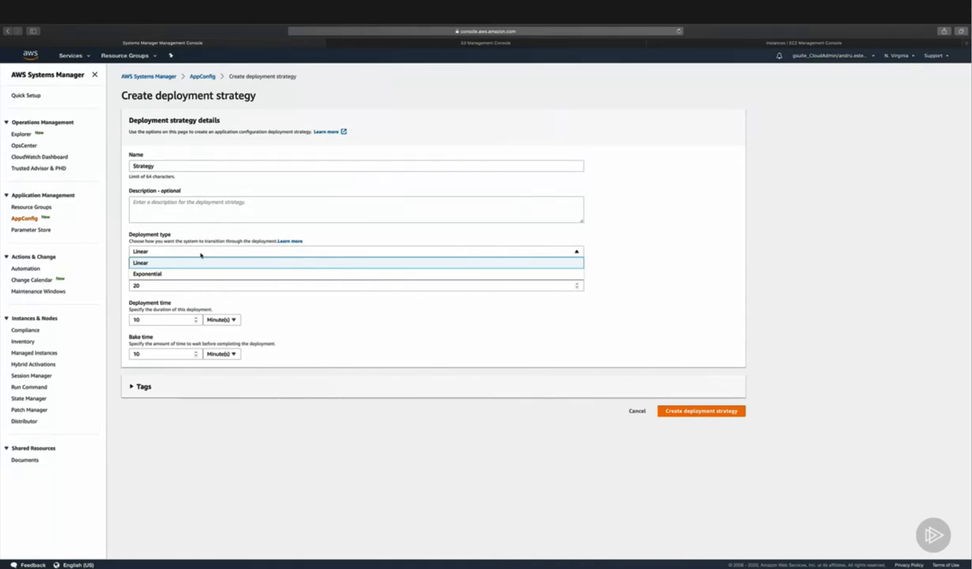
left_click(196, 273)
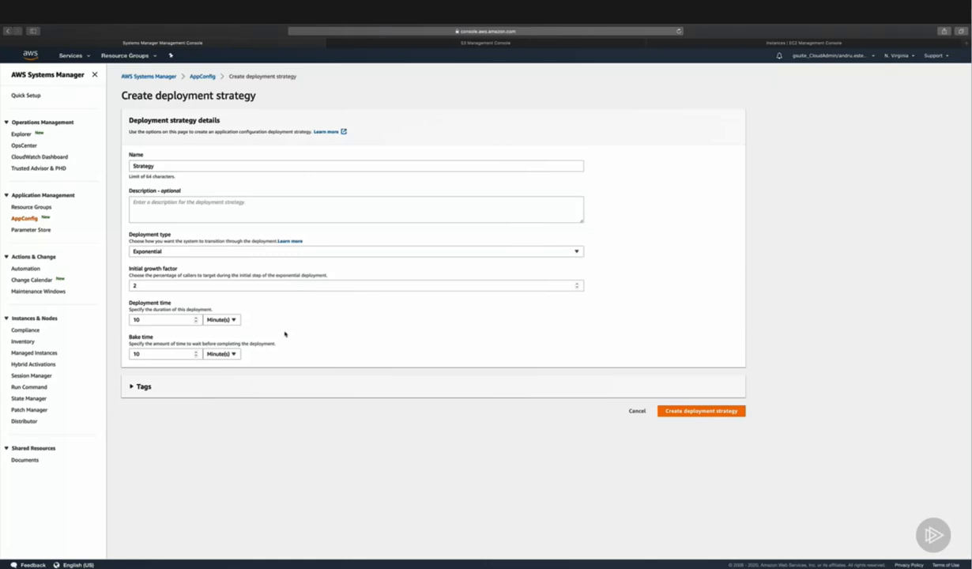
left_click(695, 411)
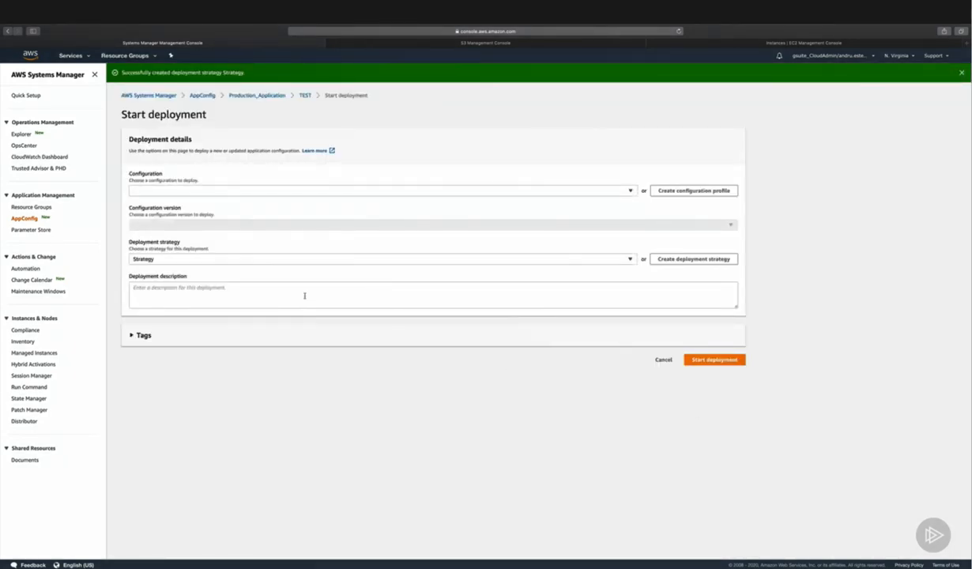
Step: Enter First as the description of the TEST deployment and cancel the deployment
left_click(304, 296)
type("First")
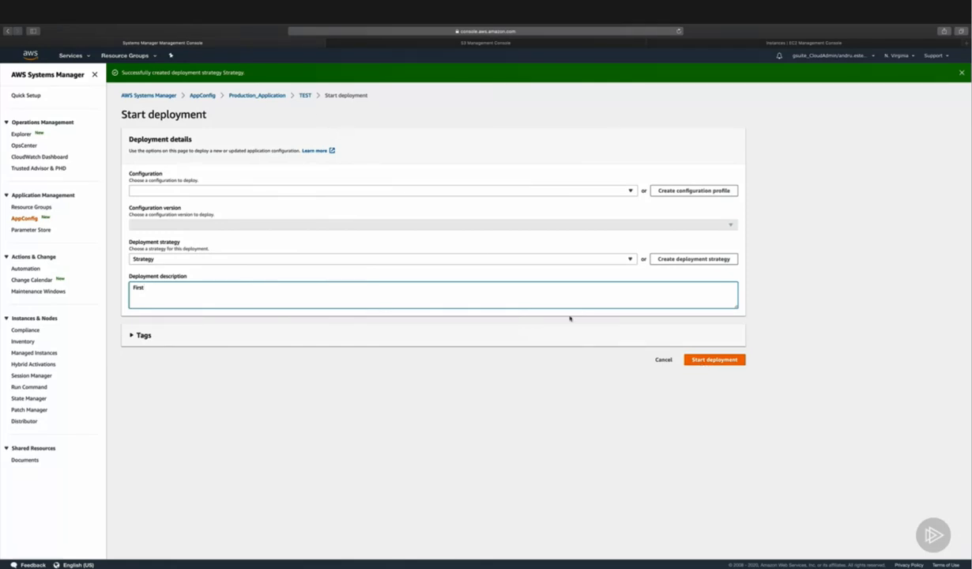
left_click(660, 361)
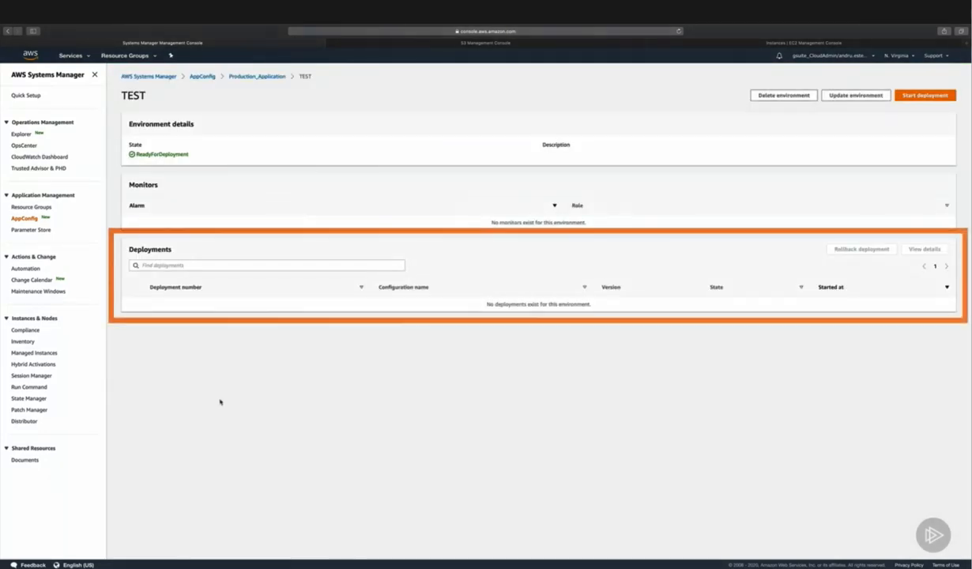
Step: Open Production_Application's PROD environment, start a deployment, check its available configurations, choose the deployment strategy Strategy, and cancel it
left_click(265, 76)
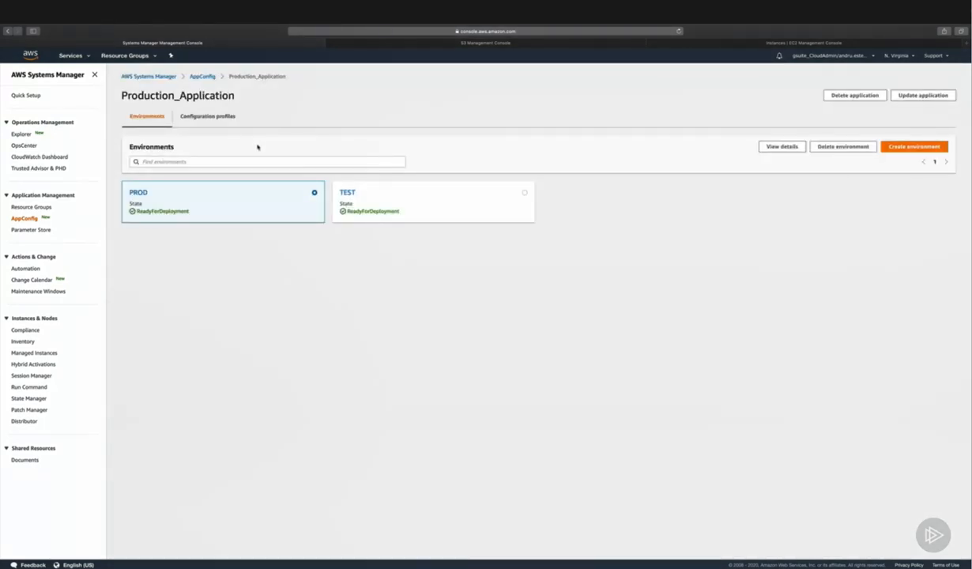
left_click(138, 193)
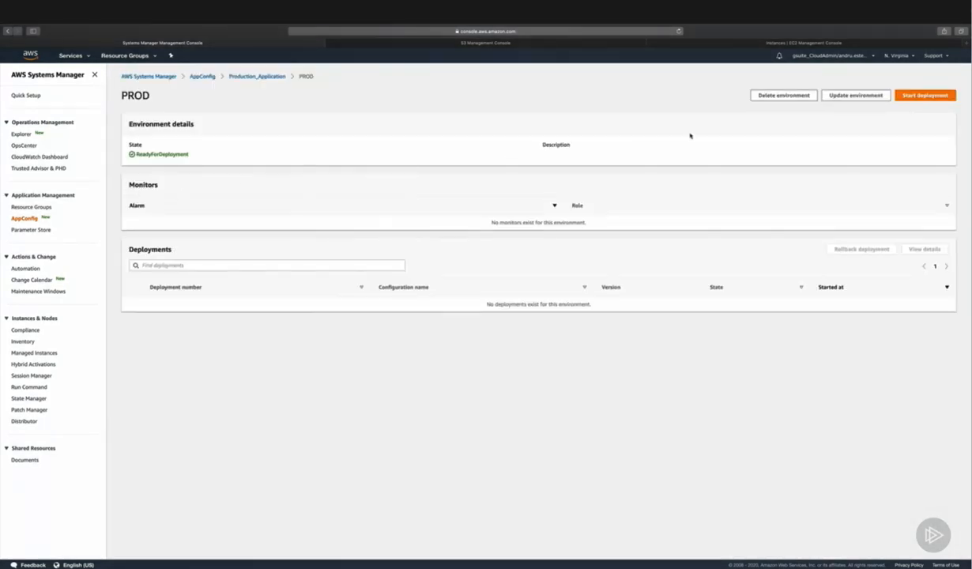
left_click(918, 96)
left_click(628, 171)
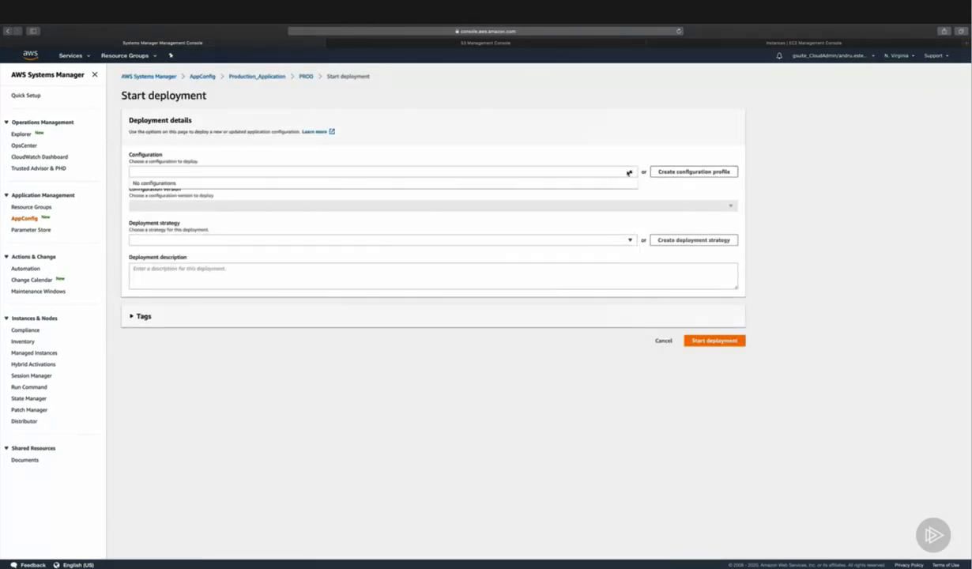
left_click(627, 171)
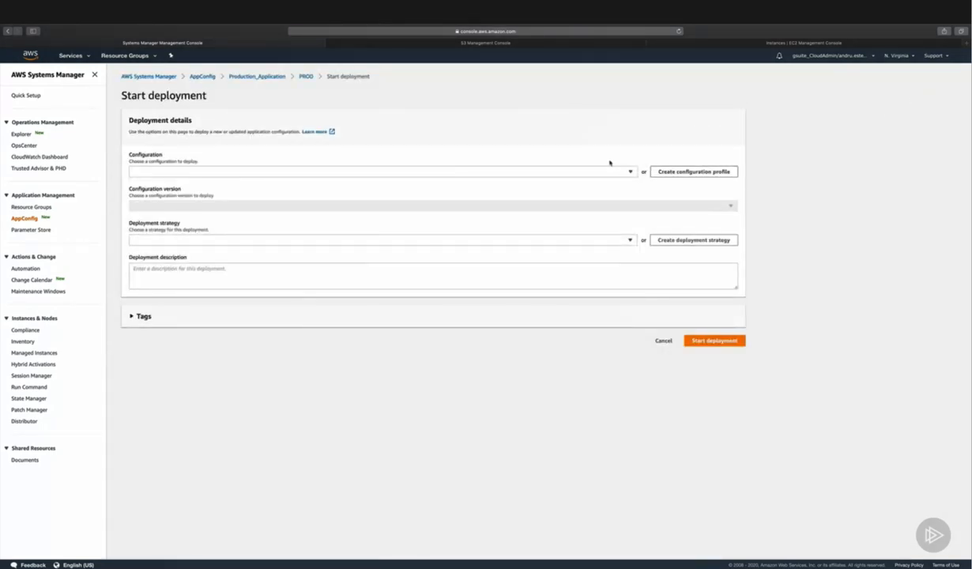
left_click(622, 241)
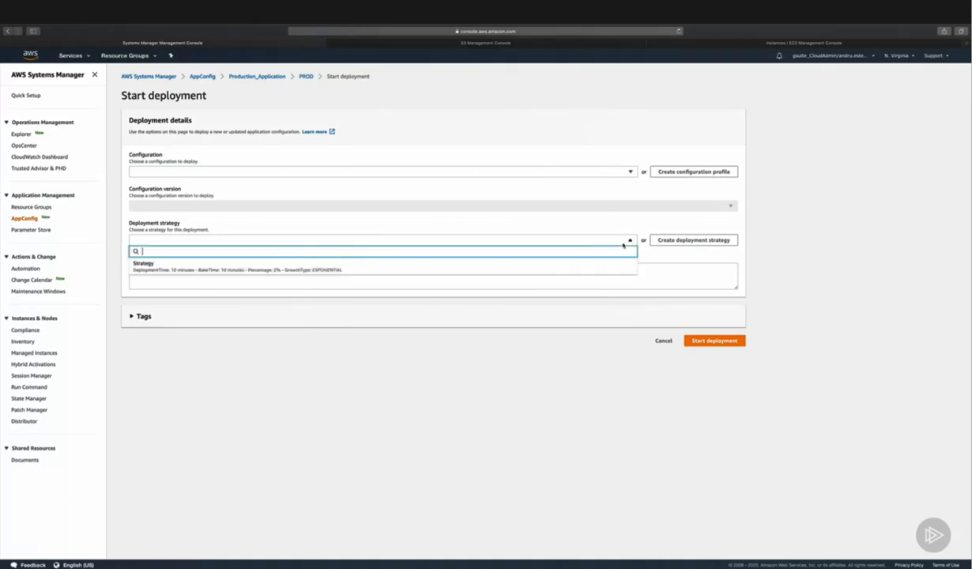
left_click(227, 267)
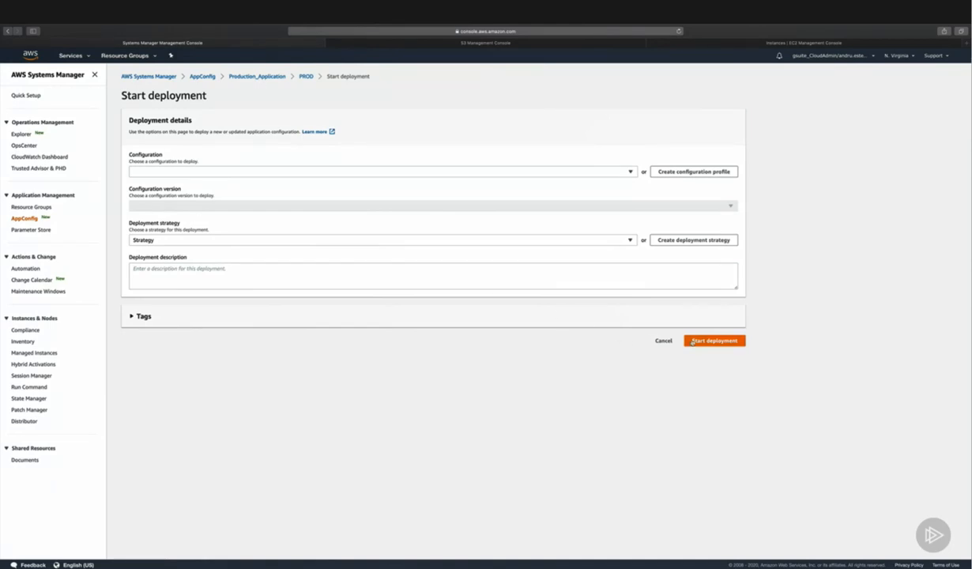
left_click(664, 341)
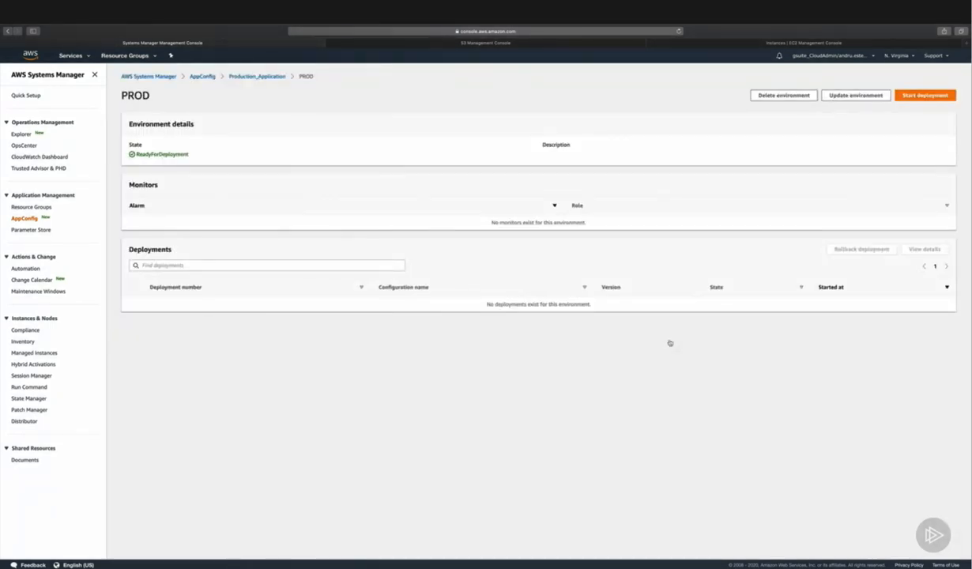